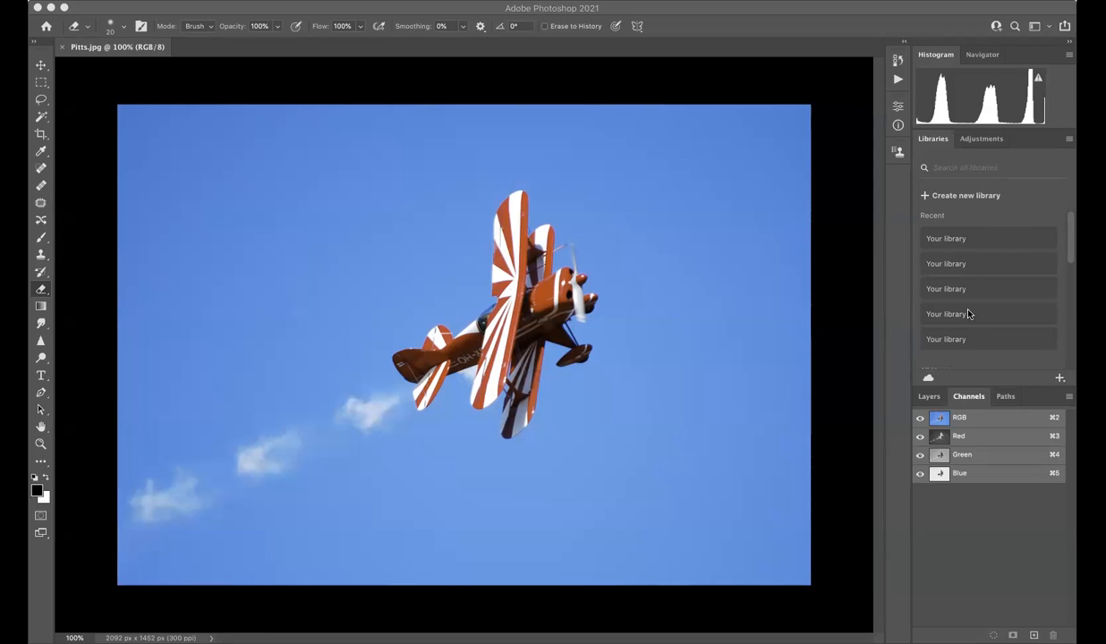
Examine the red, green and blue channels singly and in combination by toggling their visibility, and restore the full-color view.
mouse_move(969, 377)
left_mouse_down()
mouse_move(912, 392)
mouse_move(903, 425)
mouse_move(911, 477)
mouse_move(951, 499)
mouse_move(1038, 501)
left_mouse_up()
left_click(920, 436)
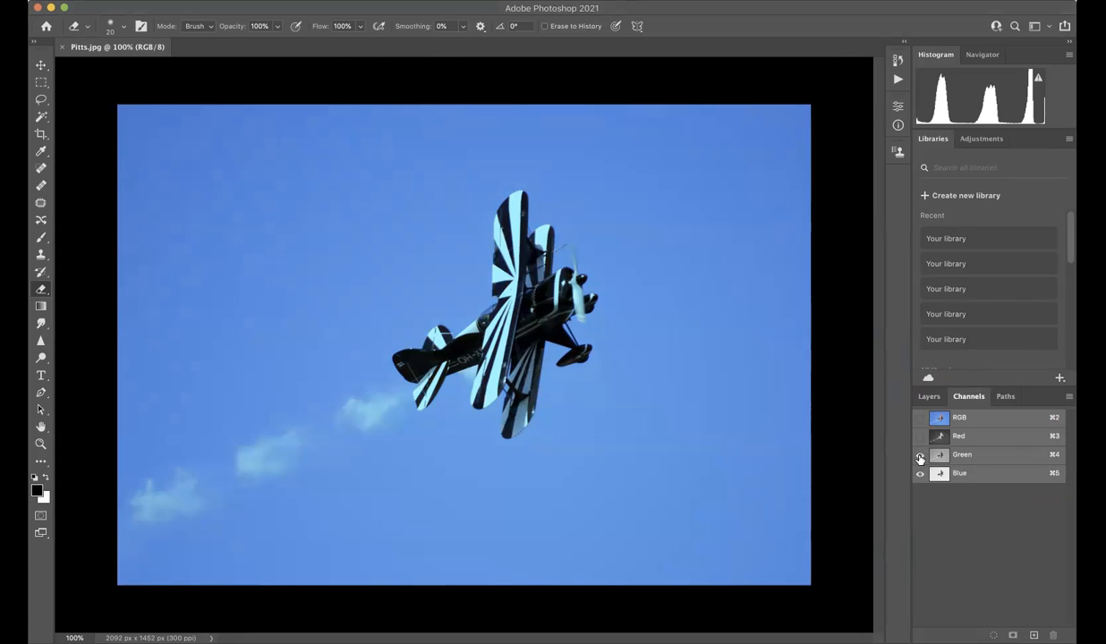
left_click(920, 458)
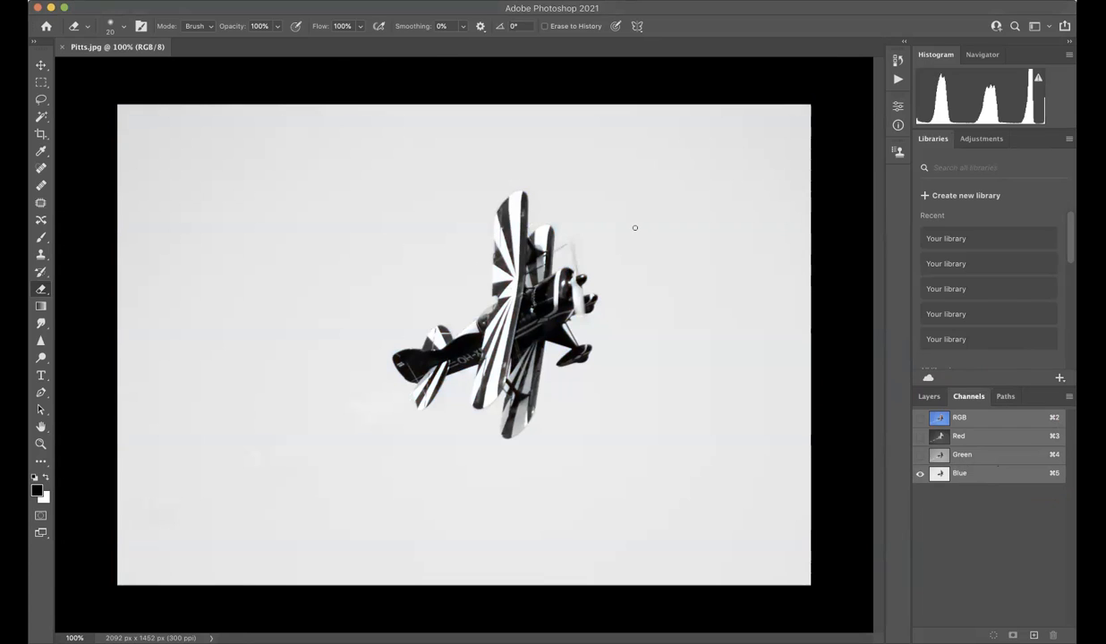
left_click(920, 437)
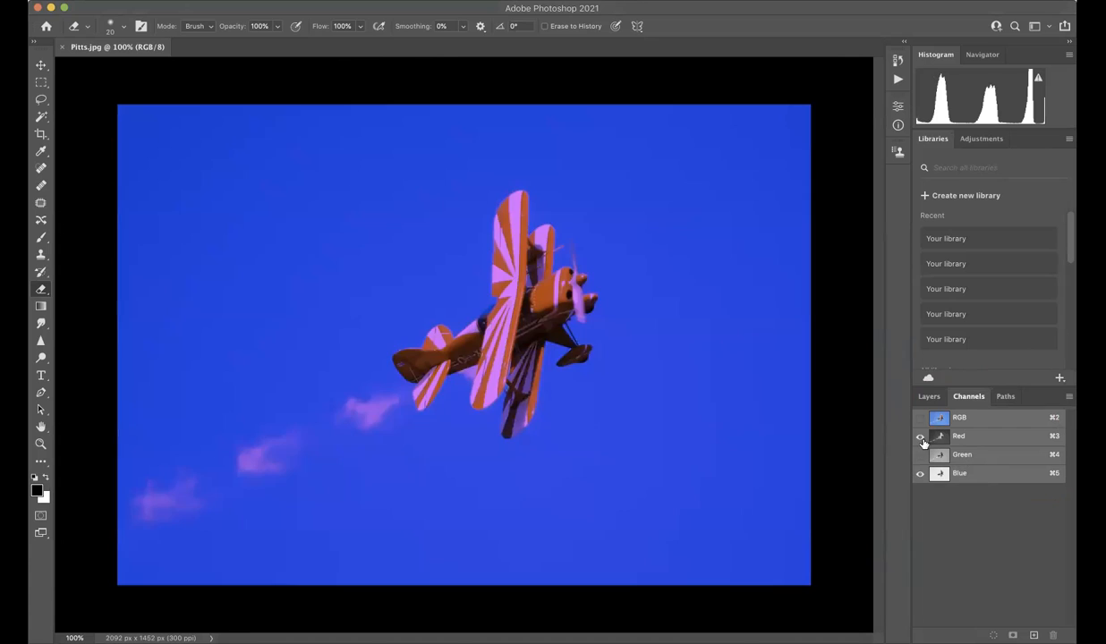
left_click(920, 455)
left_click(920, 473)
left_click(920, 436)
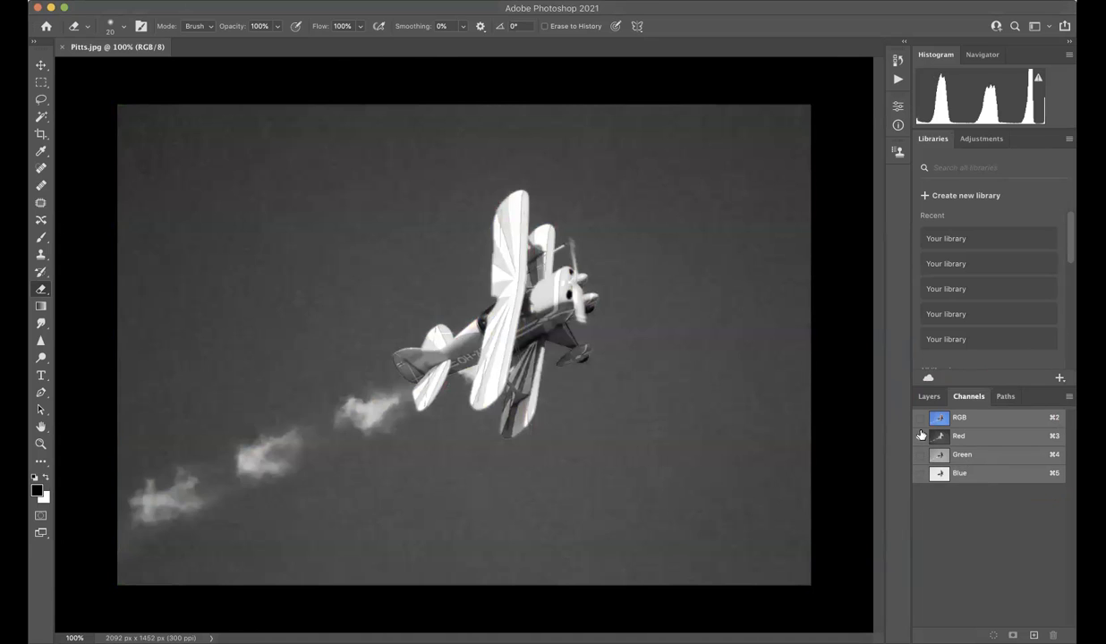
left_click(920, 437)
left_click(920, 473)
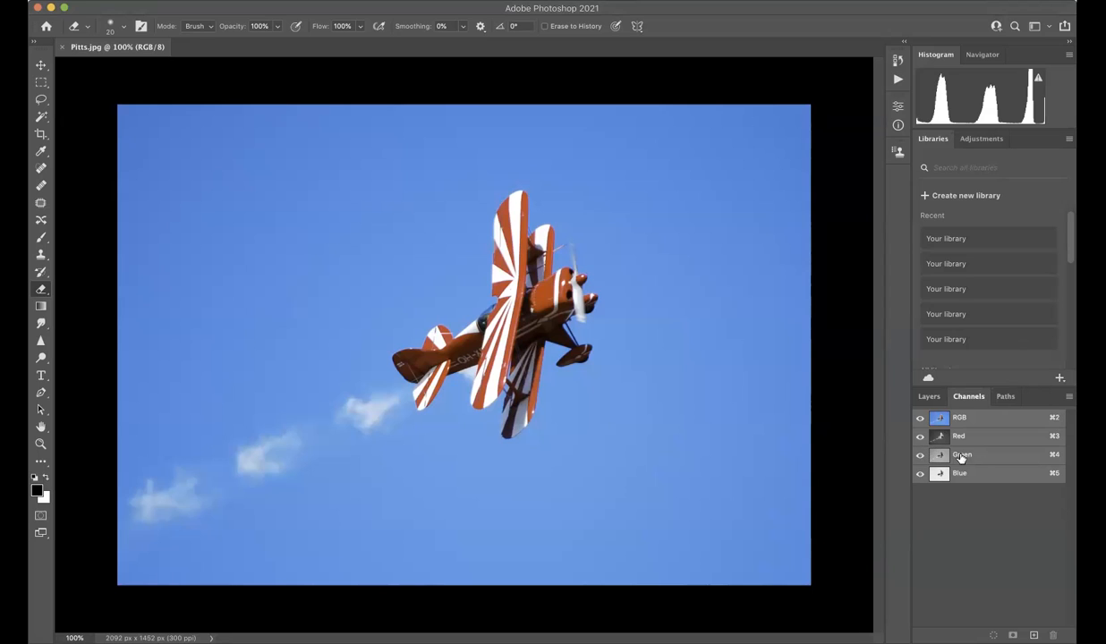
Delete the Green and Blue channels from Pitts.jpg, keeping only the Red channel.
left_click(960, 455)
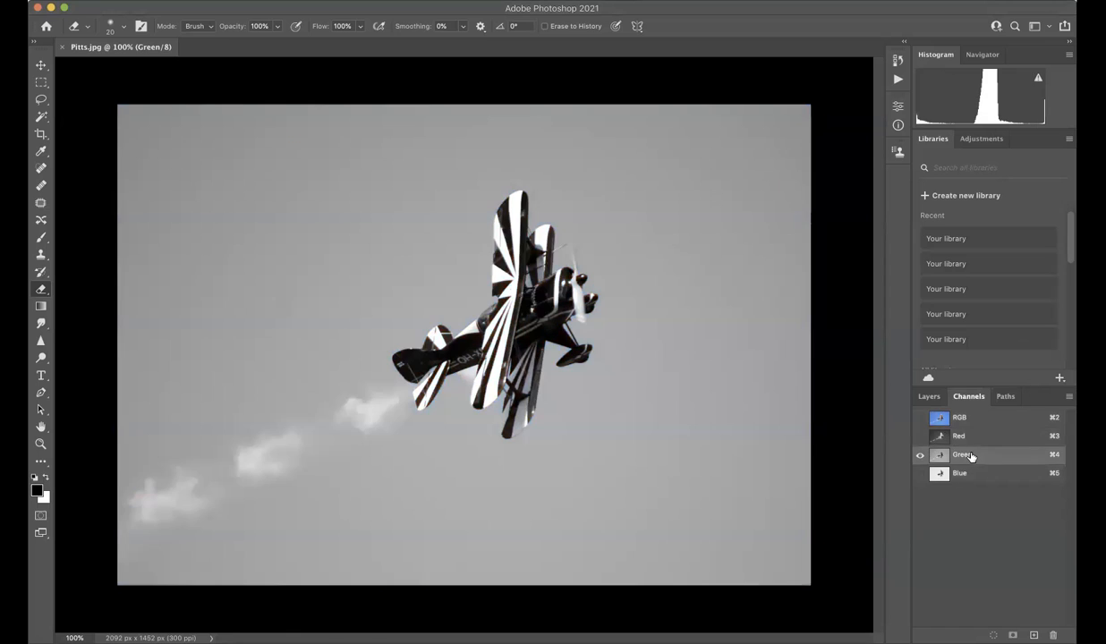
left_click(968, 474, "shift")
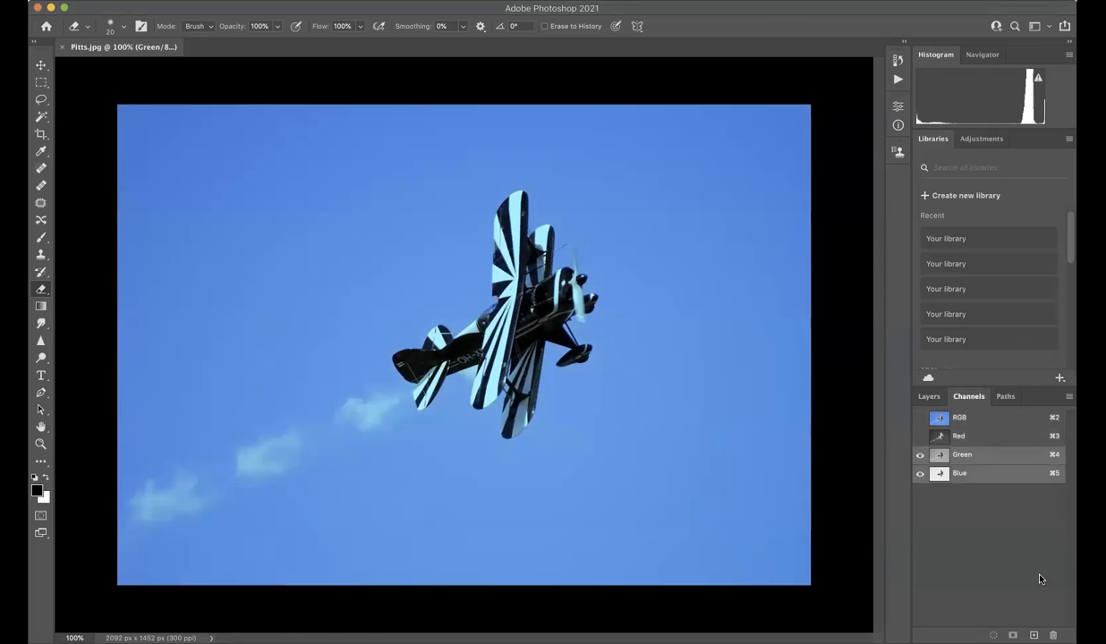
key("Delete")
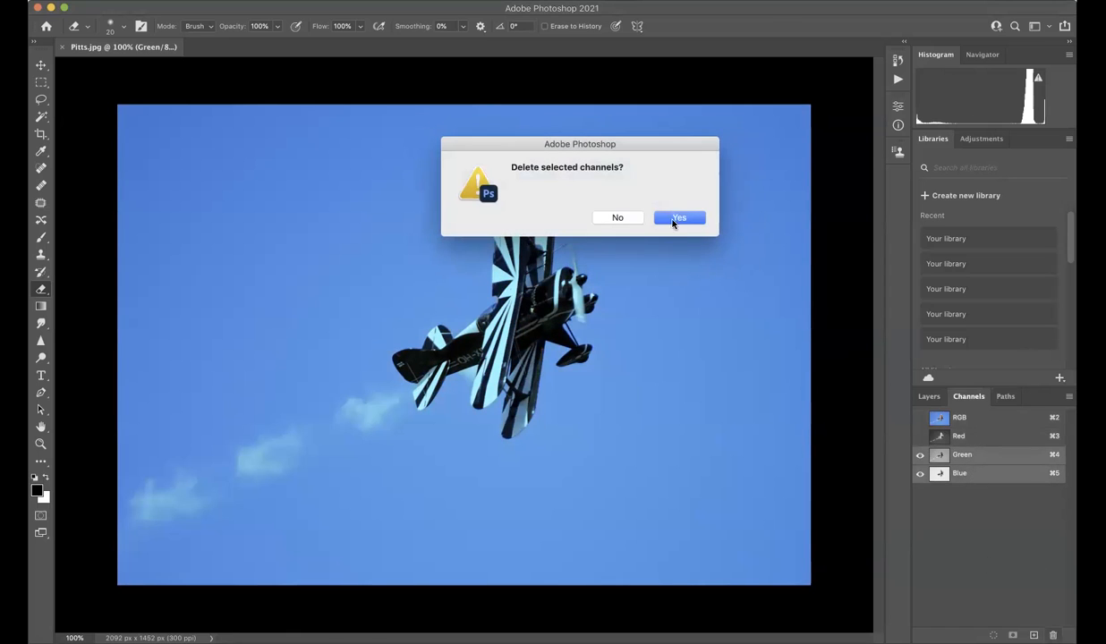
left_click(677, 217)
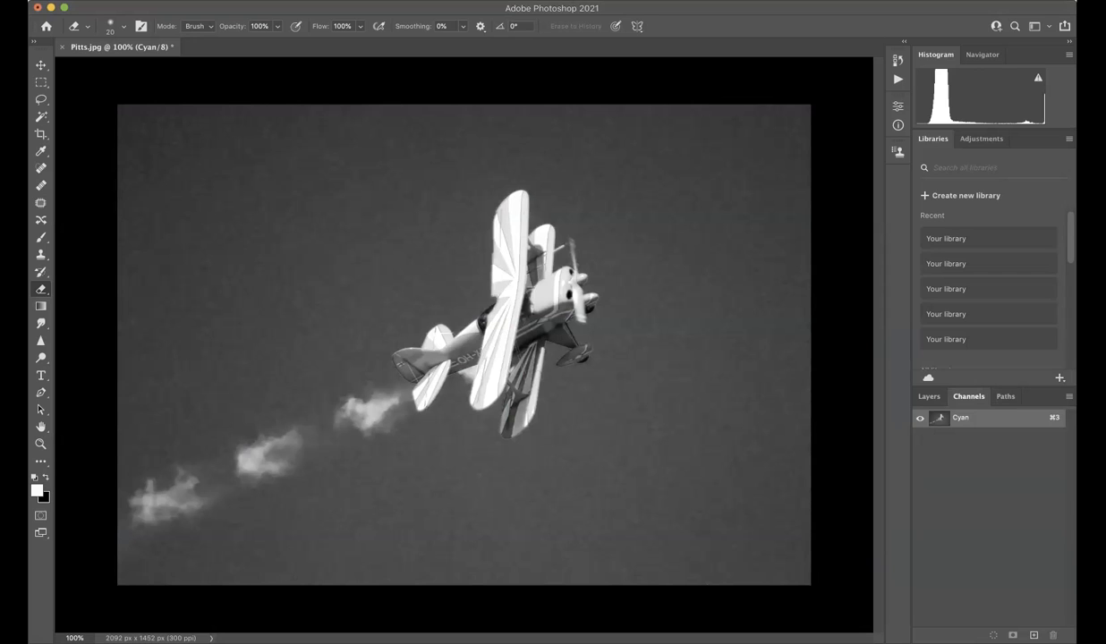
Save a Photoshop-format copy of the image as Pitts-CYAN-copy.psd in the Biplane Separations folder.
left_click(126, 1)
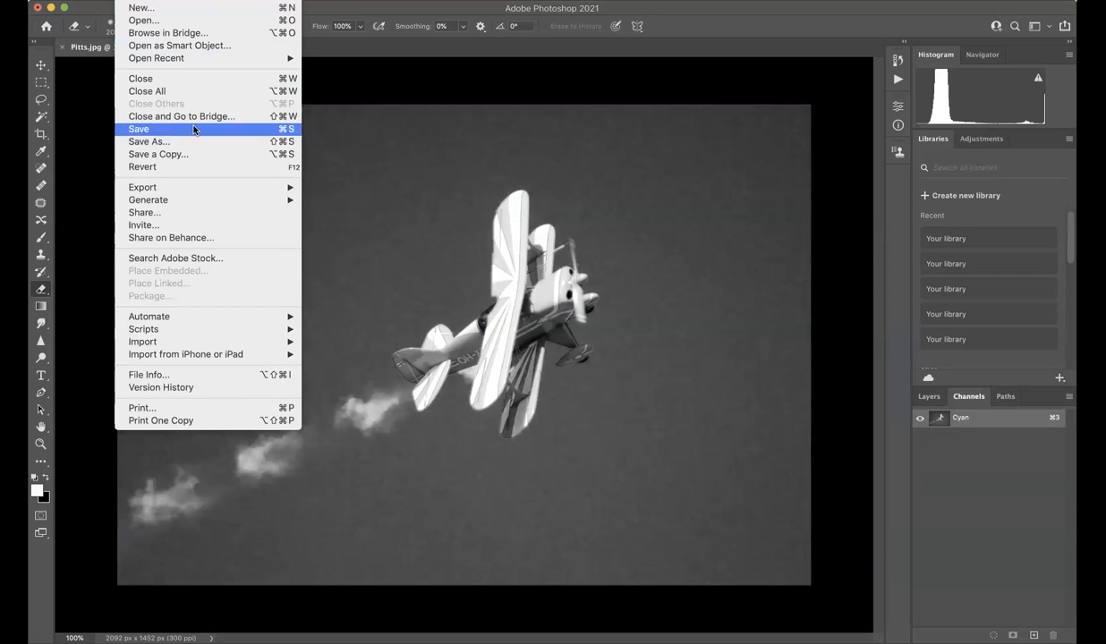
left_click(215, 155)
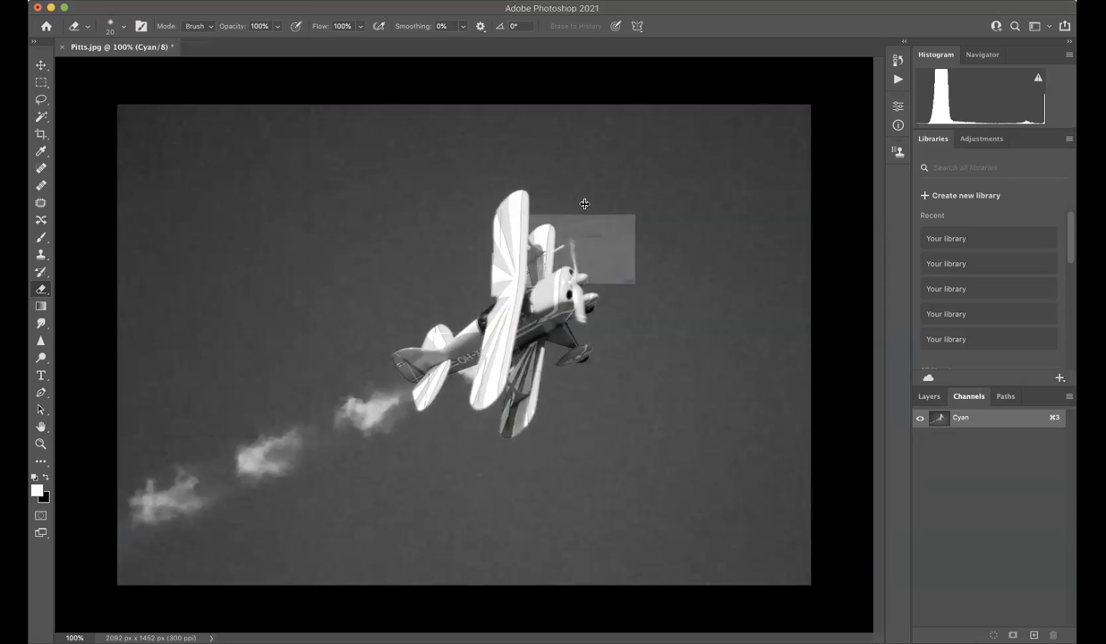
left_click(520, 105)
type("-CYAN copy.psd")
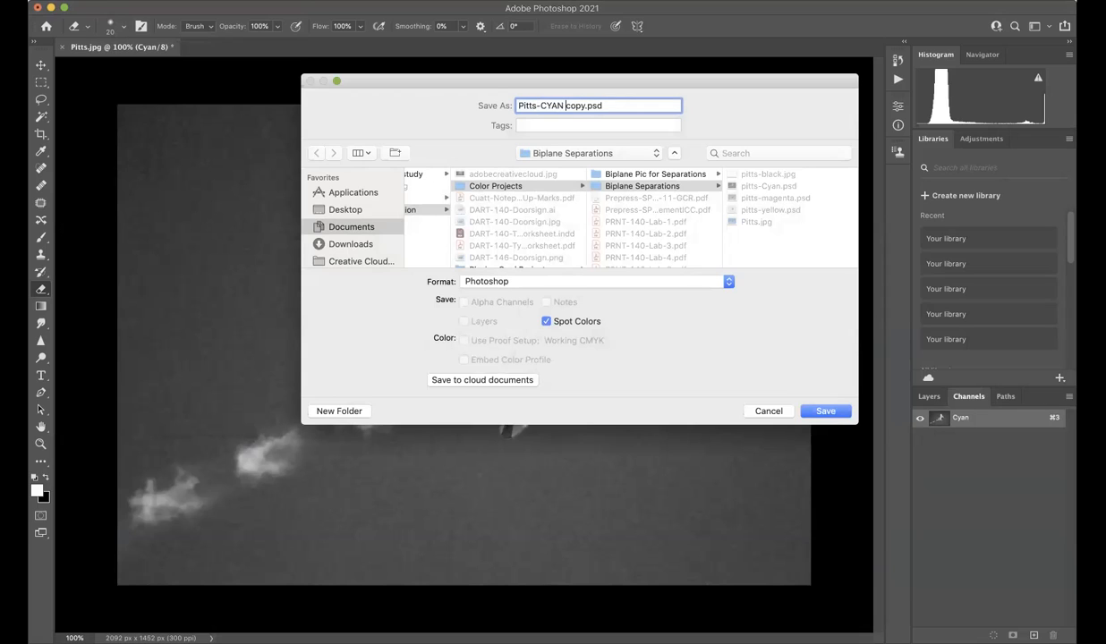
key("BackSpace")
type("-")
left_click(829, 412)
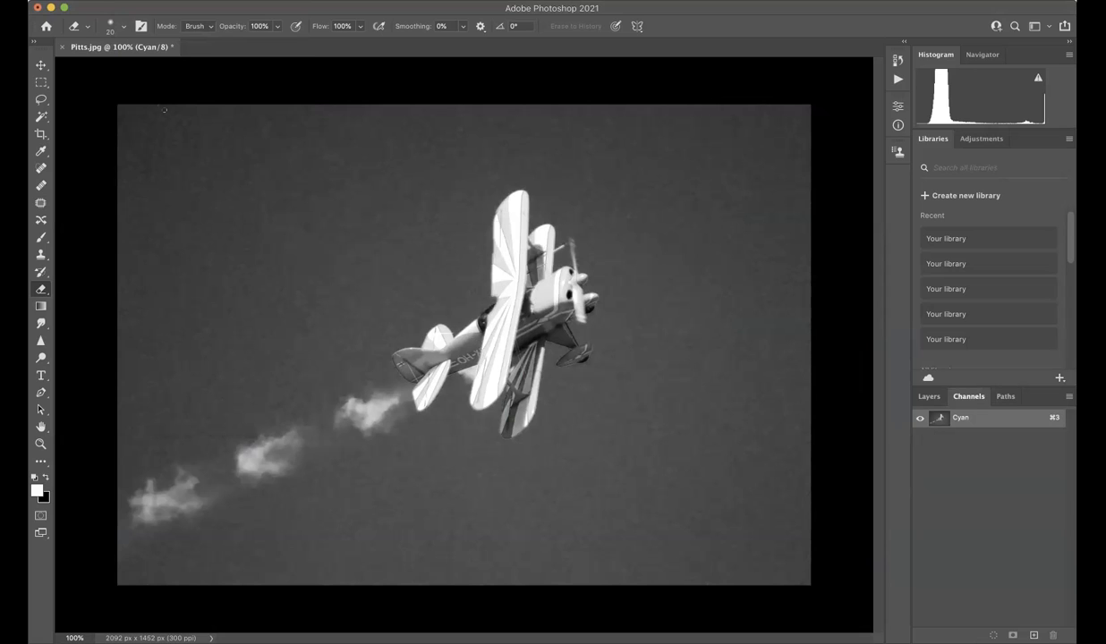
Convert the single-channel image from Multichannel to Grayscale mode.
left_click(125, 0)
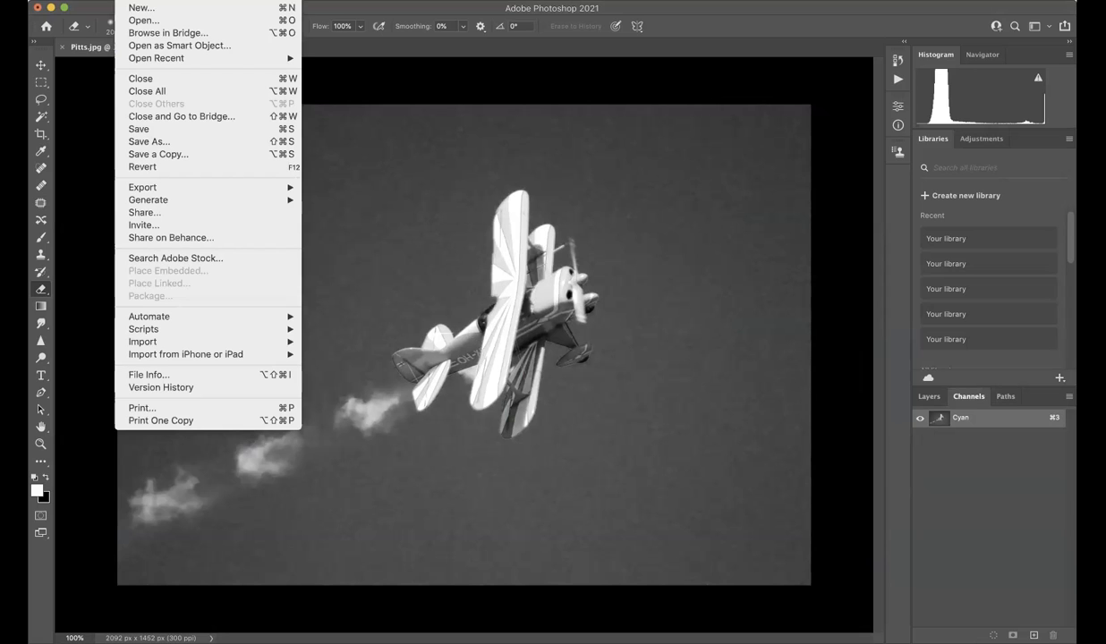
mouse_move(184, 1)
mouse_move(259, 8)
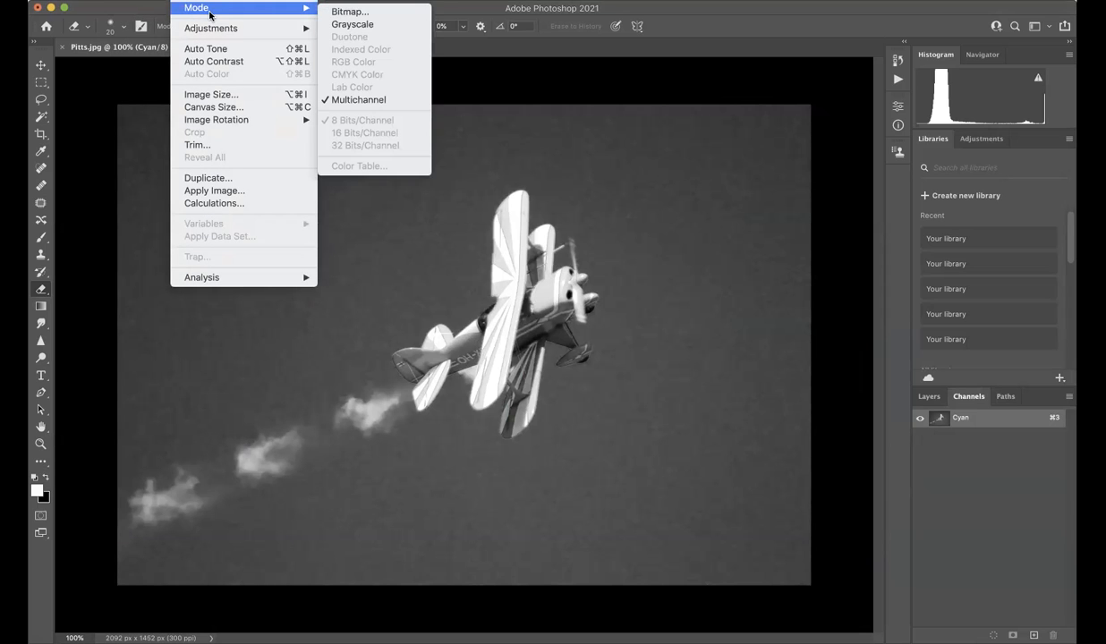
left_click(339, 25)
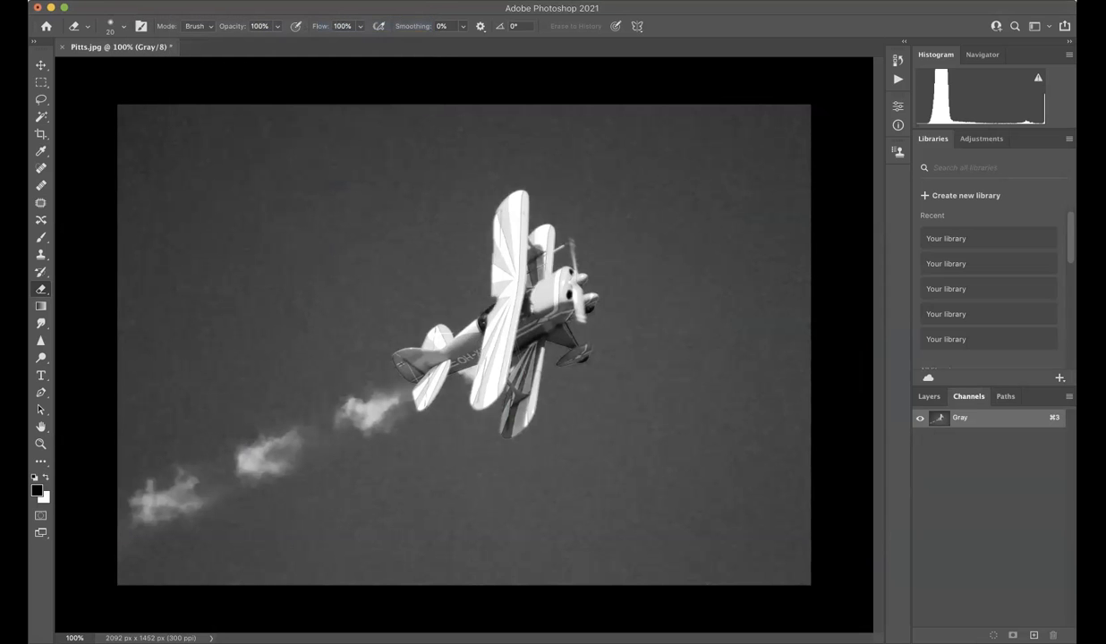
Convert the image to a Monotone duotone with Ink 1 set to 100% cyan and 0% yellow.
left_click(185, 1)
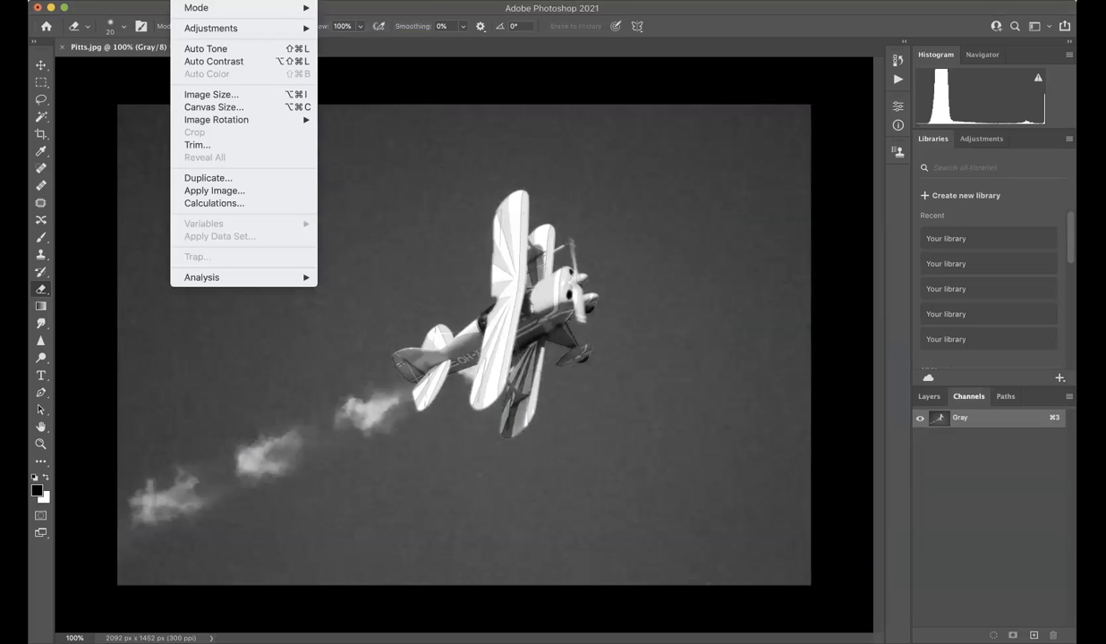
mouse_move(295, 7)
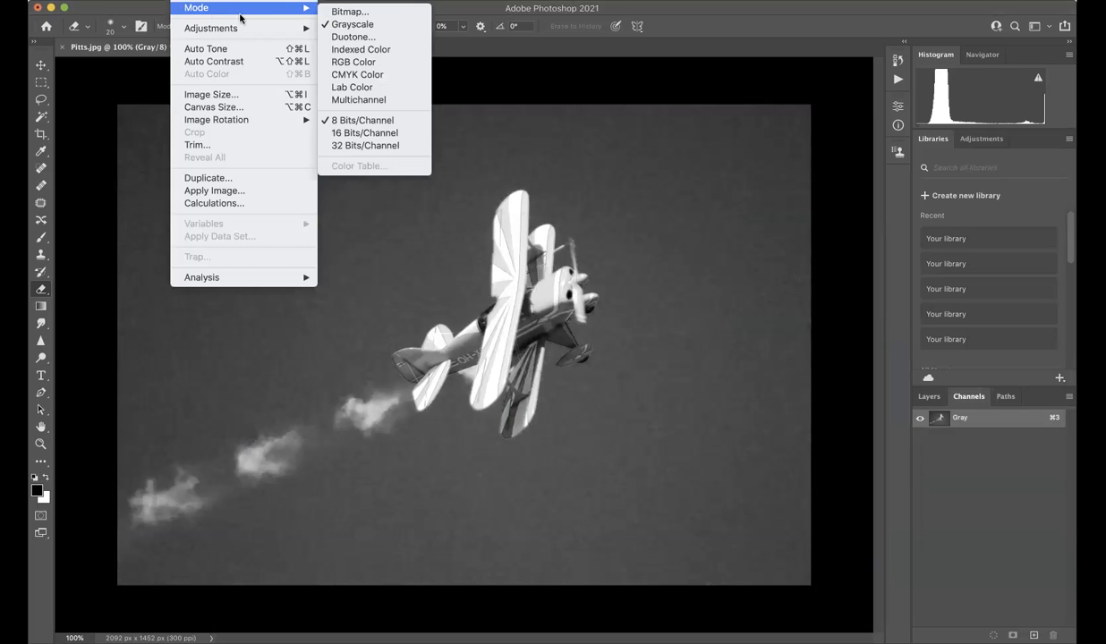
left_click(397, 37)
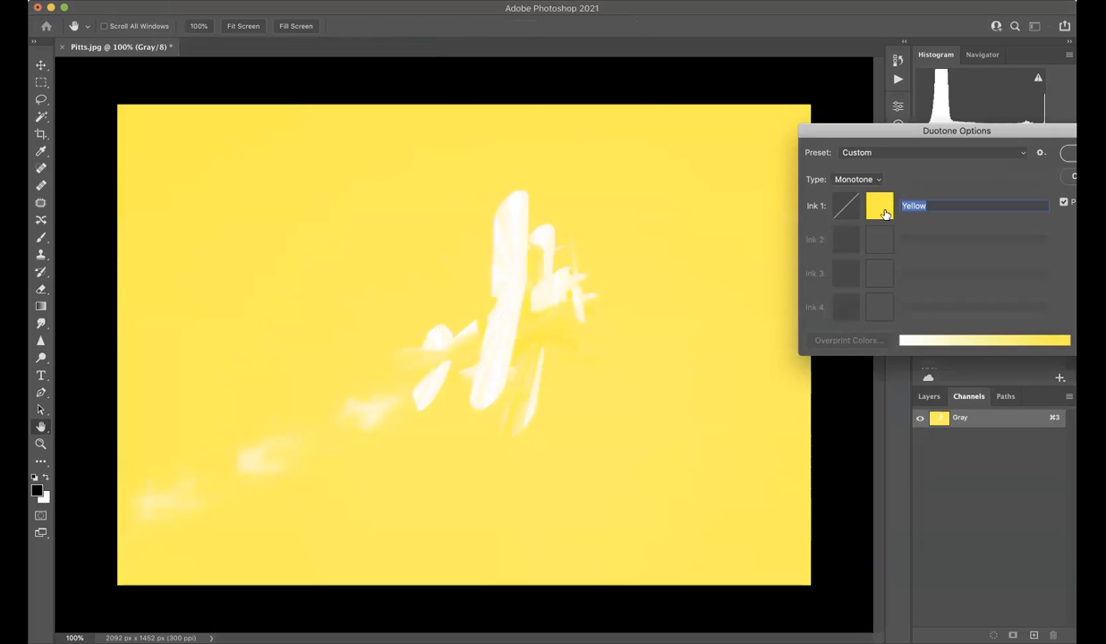
left_click(881, 209)
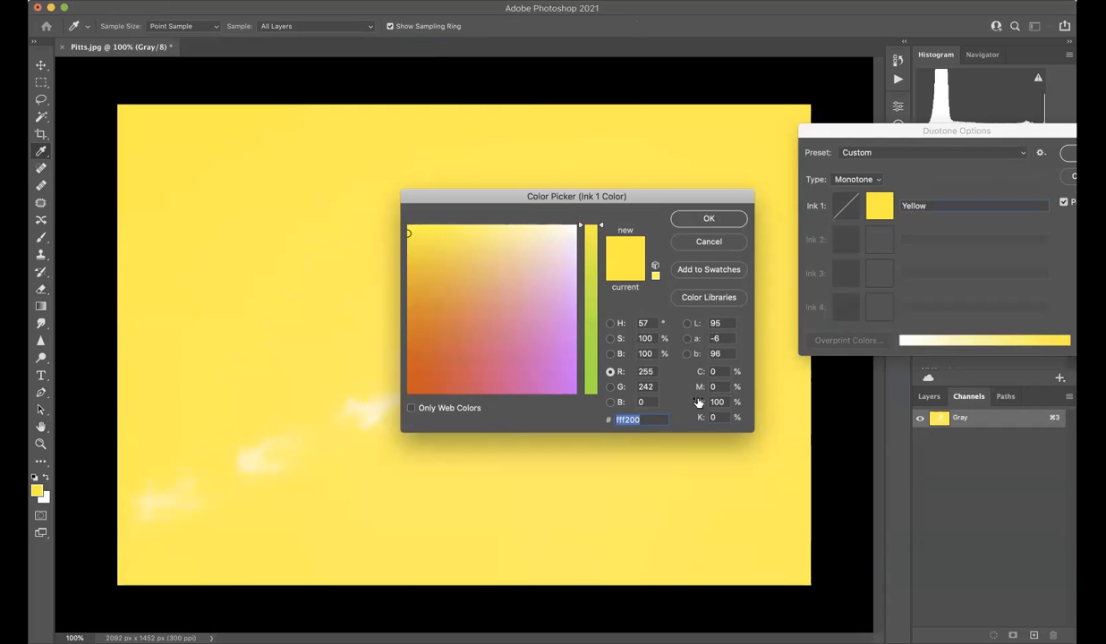
left_click(718, 372)
type("100")
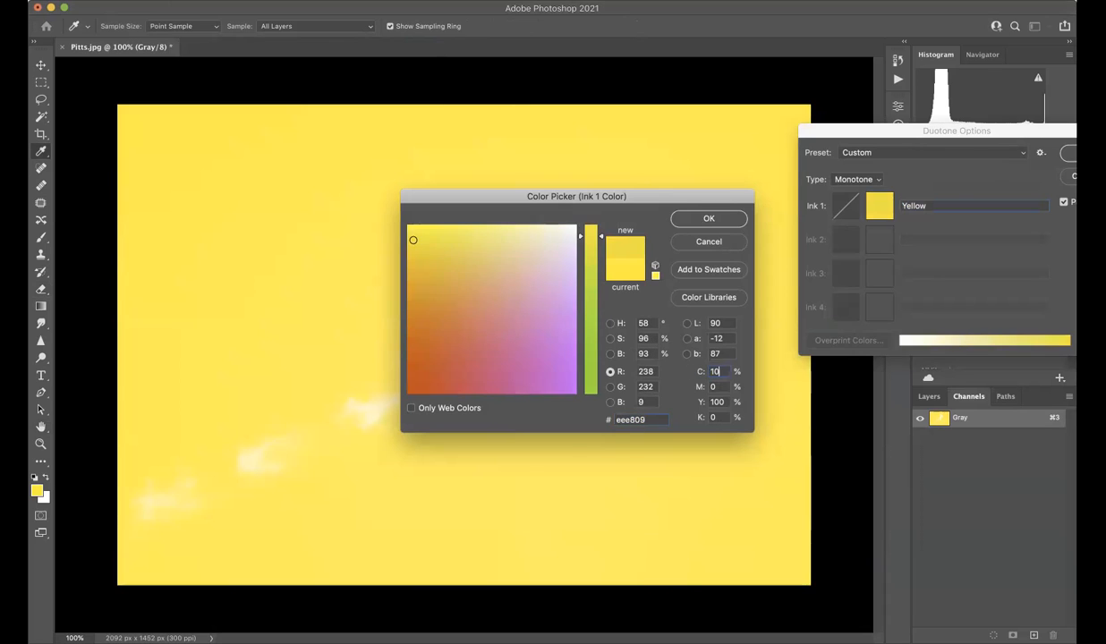
key("Tab")
key("Tab")
type("0")
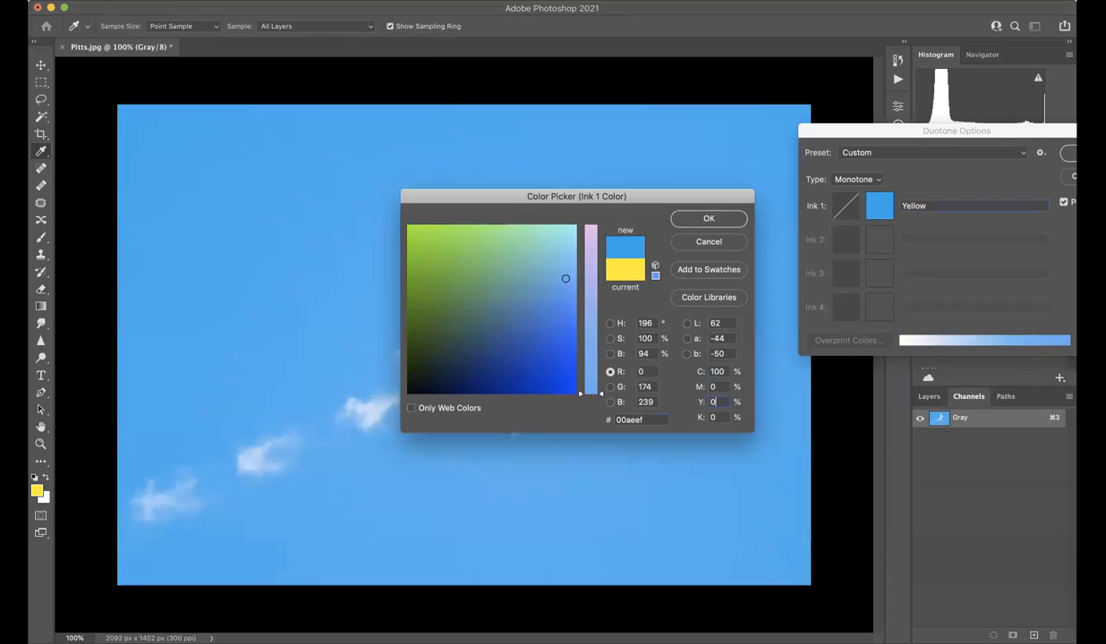
key("Return")
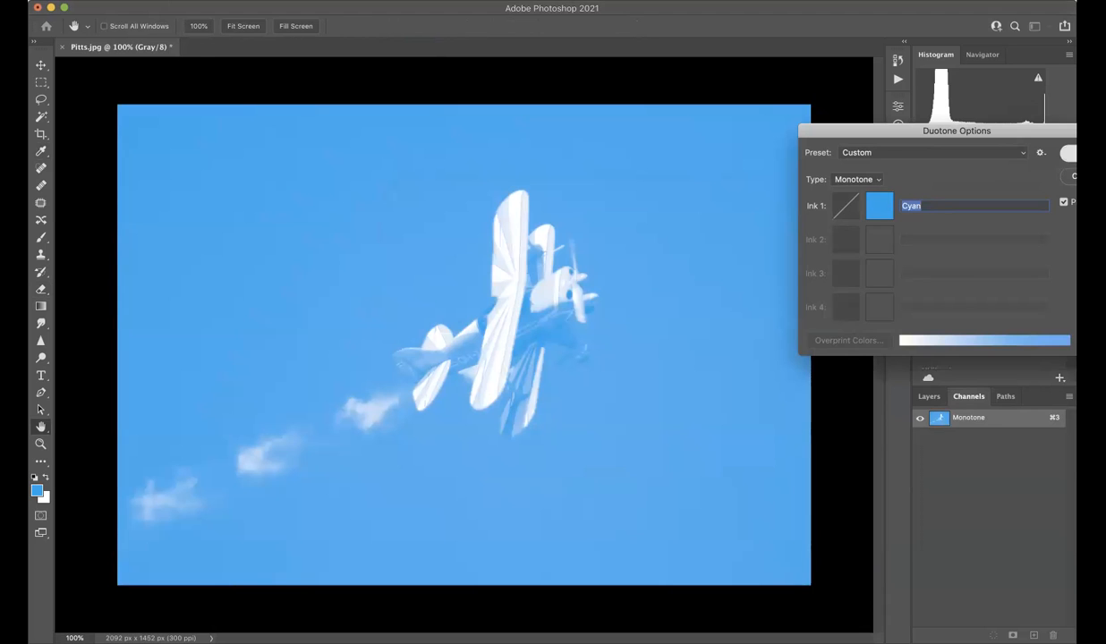
key("Return")
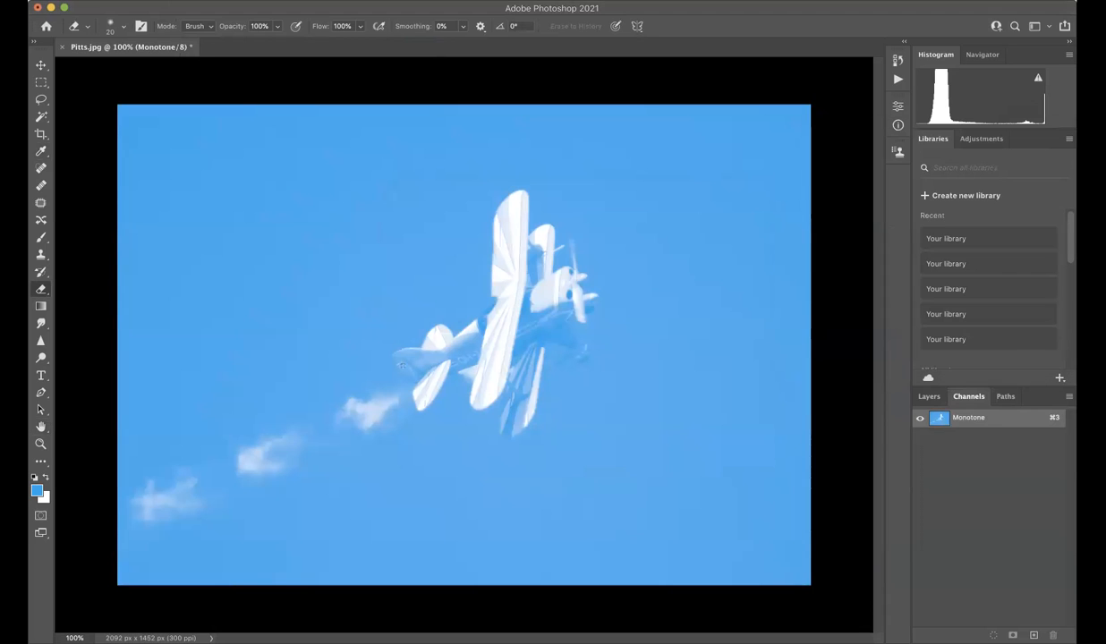
Save the cyan monotone image as Pitts-CYAN-copy.psd in Photoshop format, replacing the existing file.
key("super+shift+s")
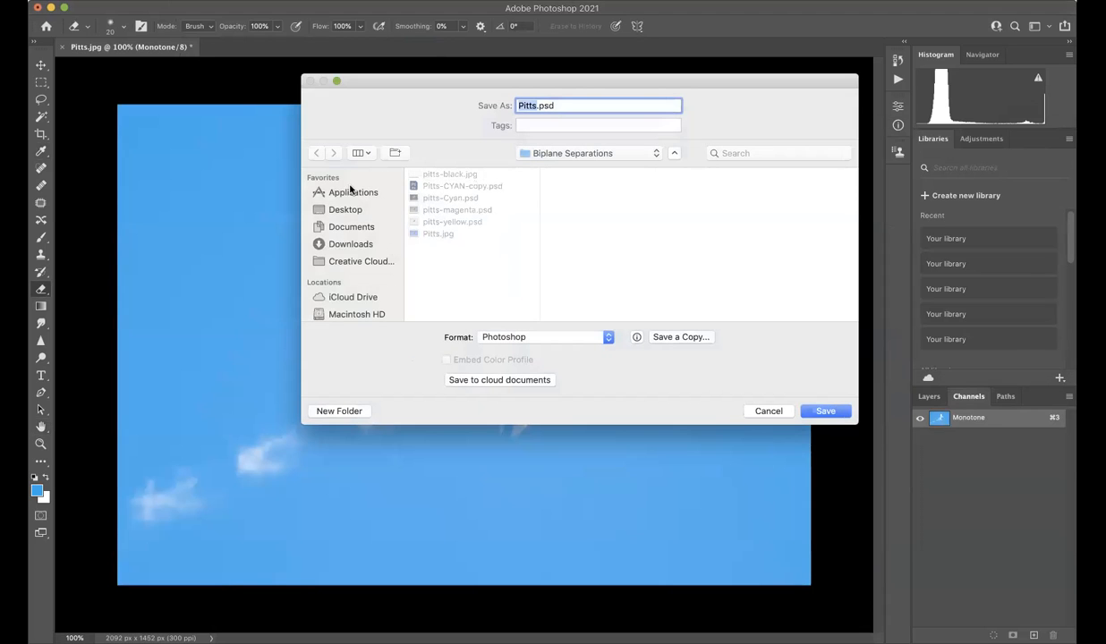
left_click(491, 184)
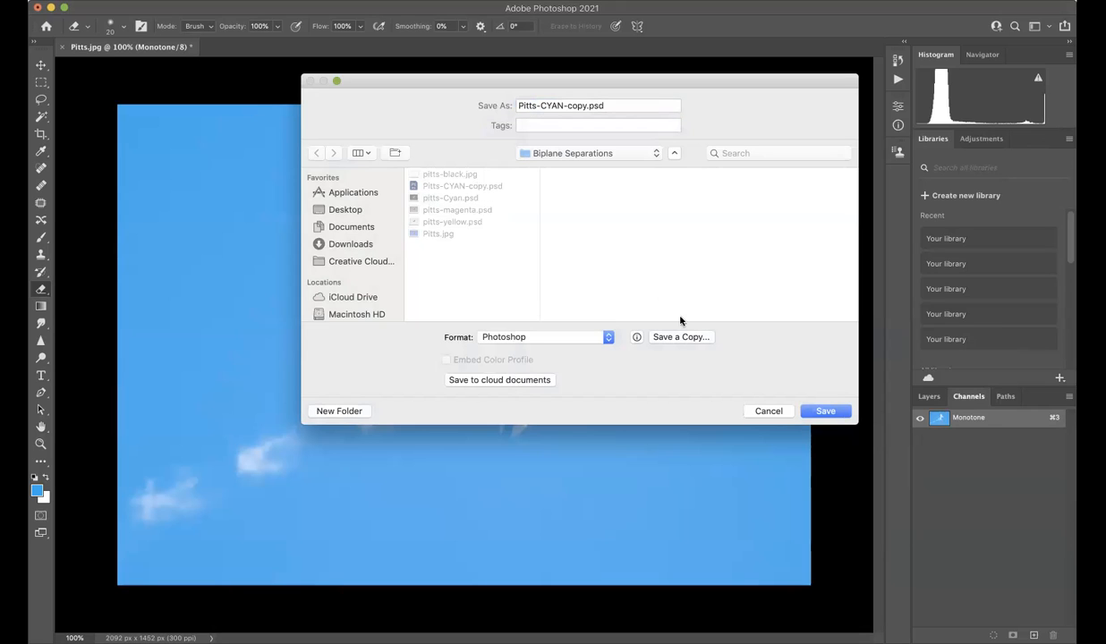
left_click(805, 408)
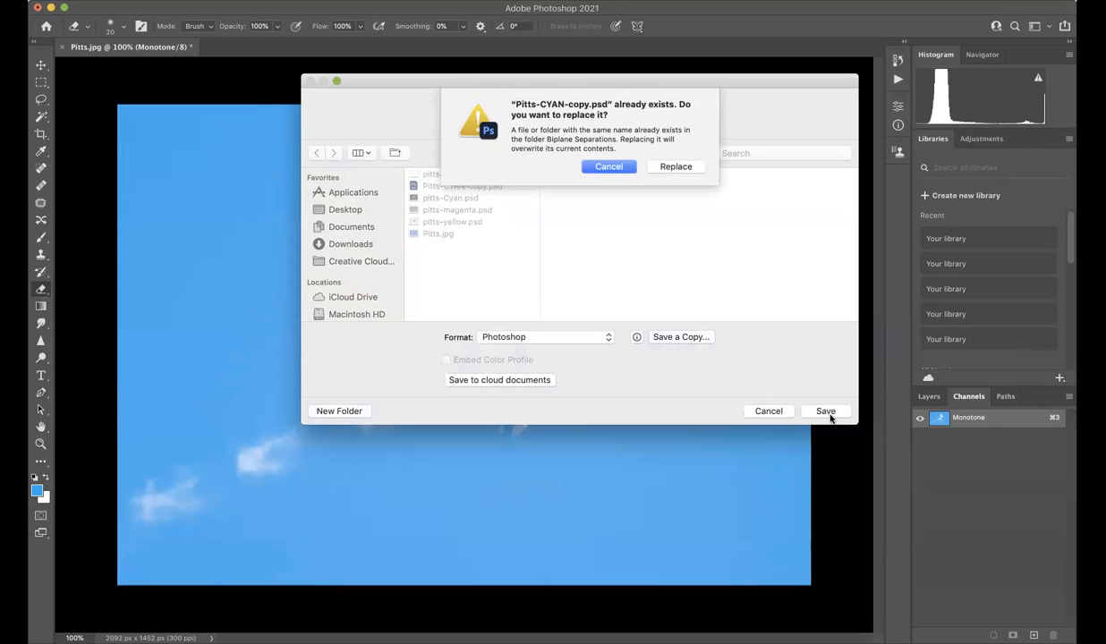
left_click(675, 167)
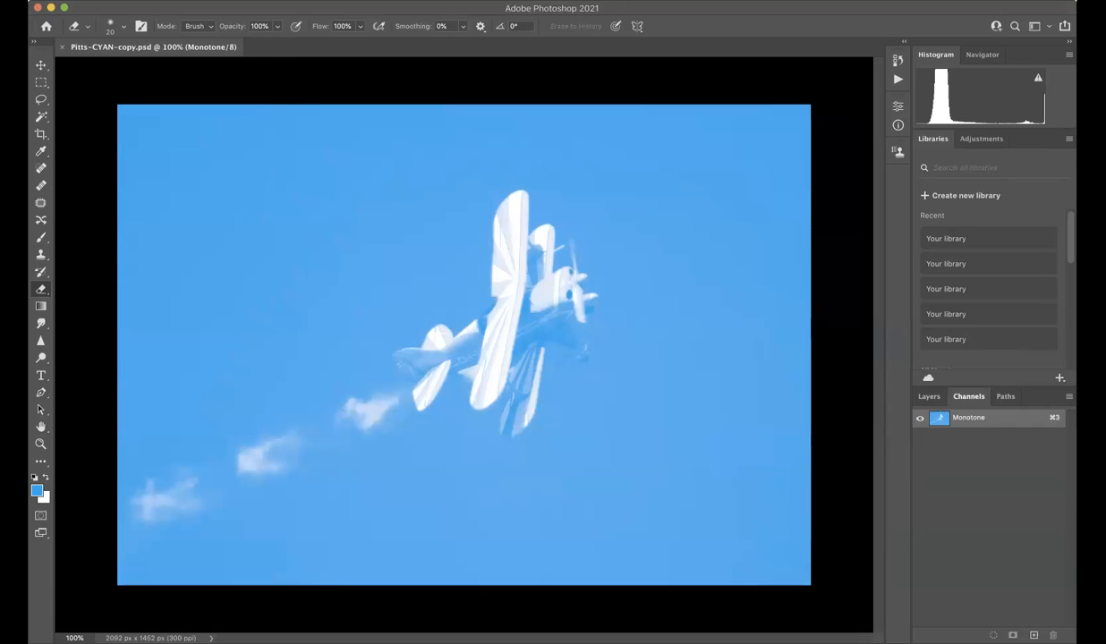
Reopen the original Pitts.jpg from the recently used files.
left_click(125, 1)
mouse_move(238, 60)
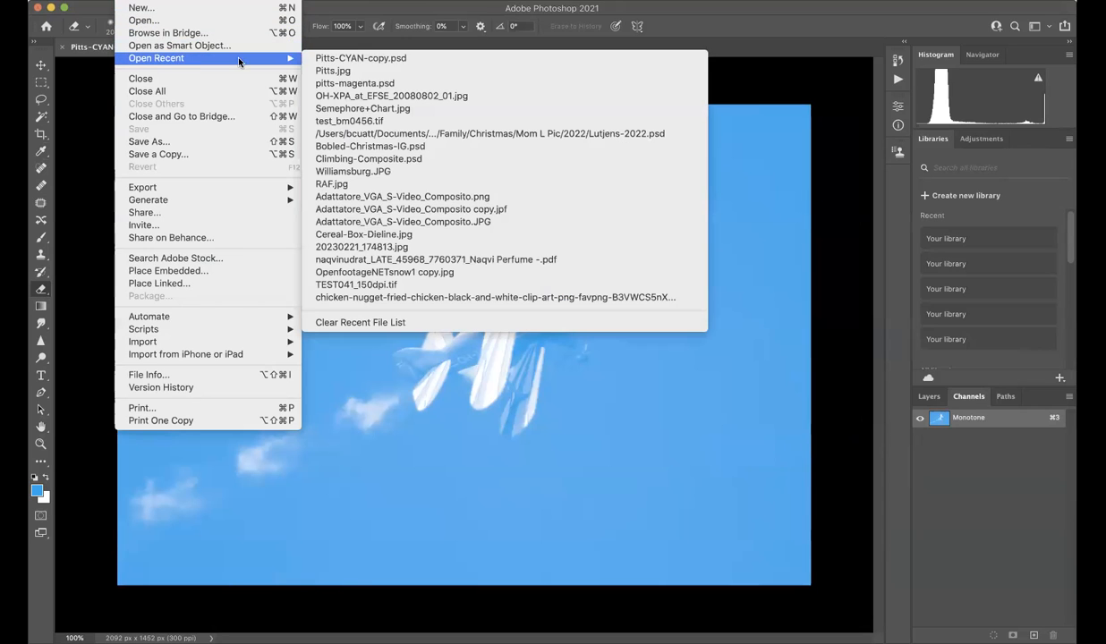
left_click(333, 71)
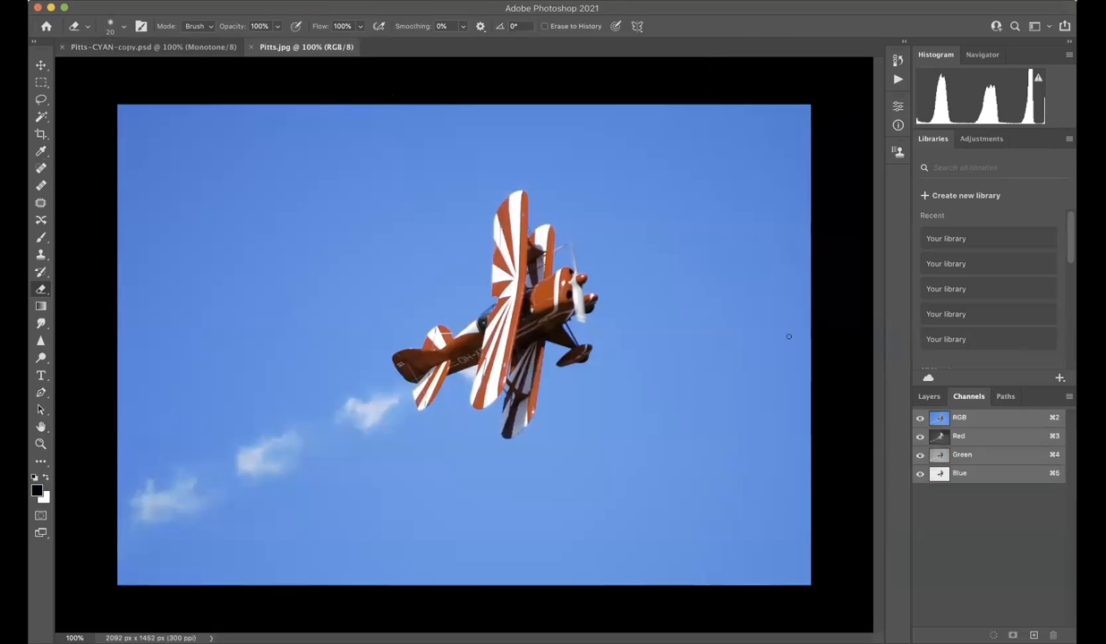
Load the Blue channel as a selection and delete the Red channel from Pitts.jpg.
left_click(938, 436)
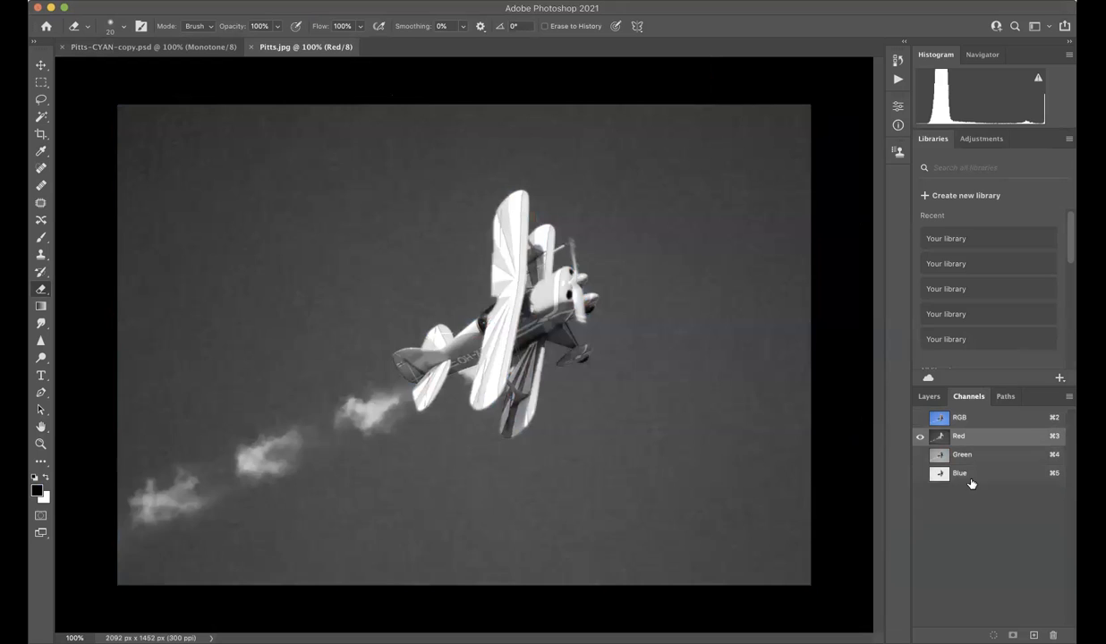
left_click(966, 477, "super")
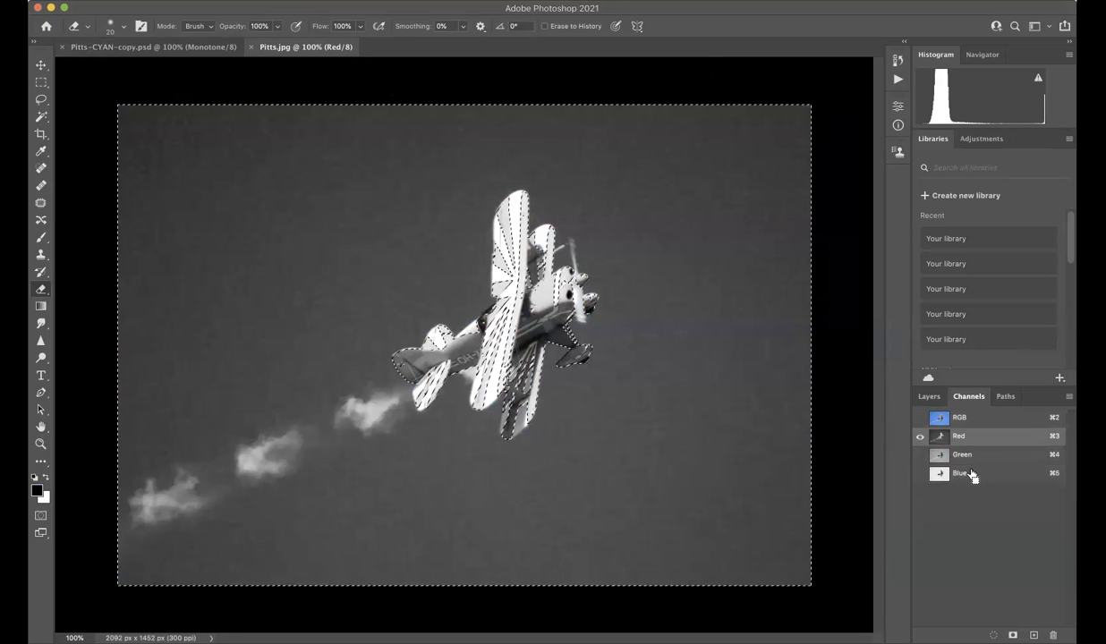
left_click(921, 475)
left_click(984, 468)
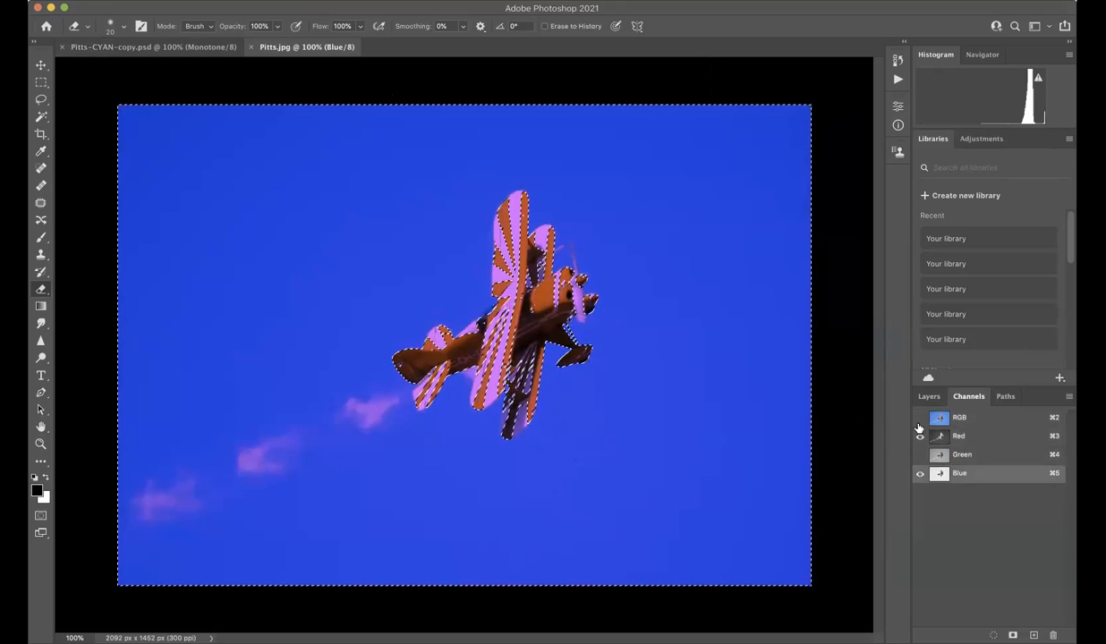
left_click(919, 422)
left_click(962, 439)
left_click(1053, 635)
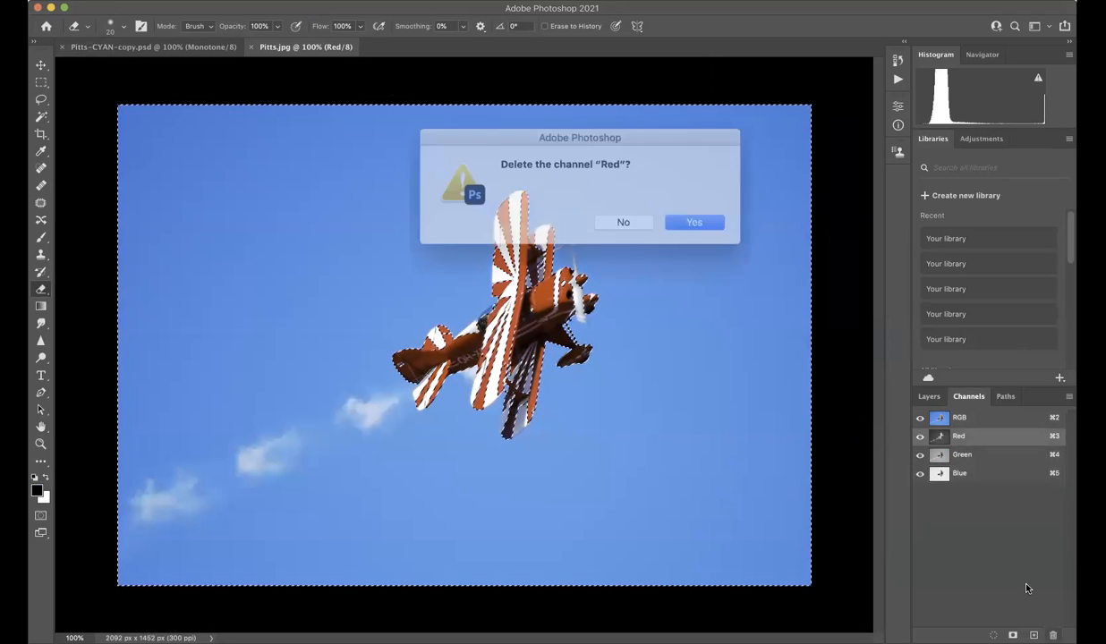
left_click(670, 222)
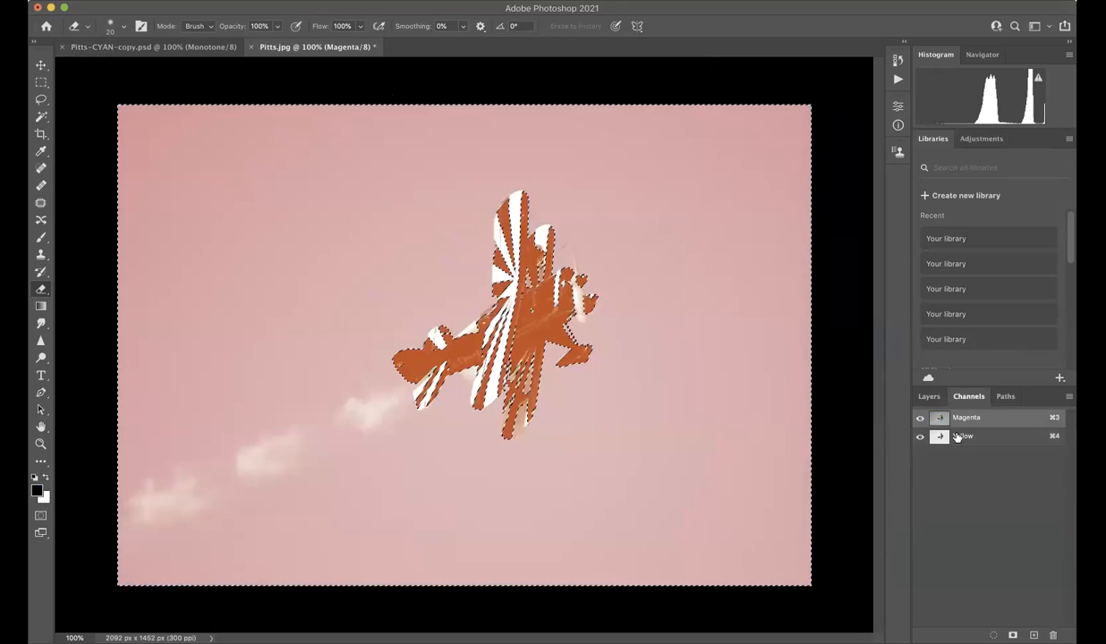
Delete the Yellow channel so only Magenta remains, and clear the active selection.
left_click(962, 436)
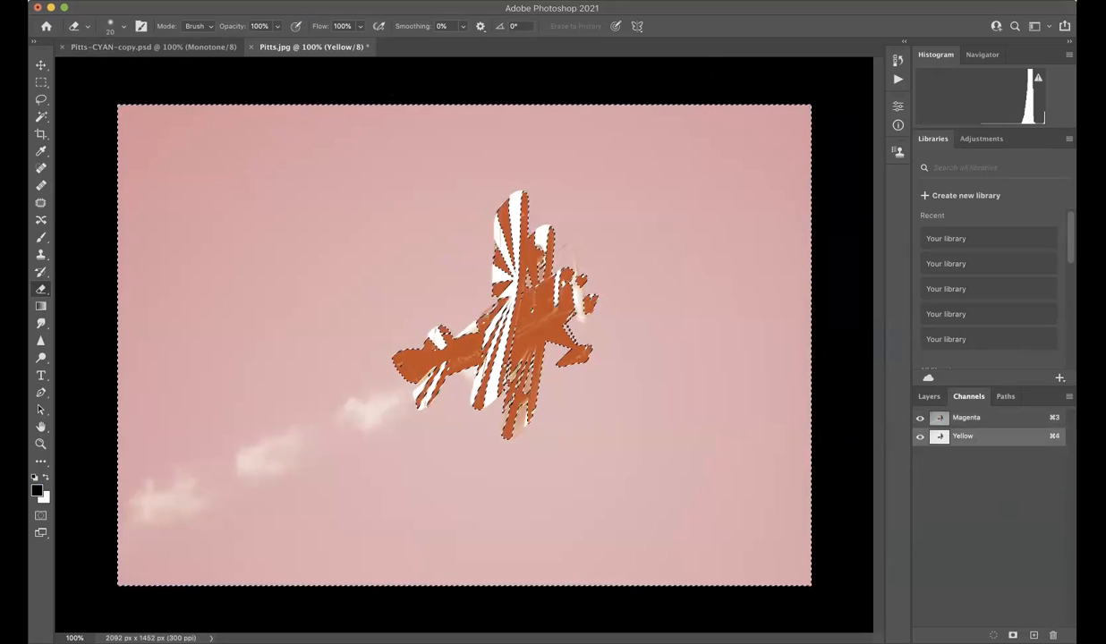
left_click(1053, 635)
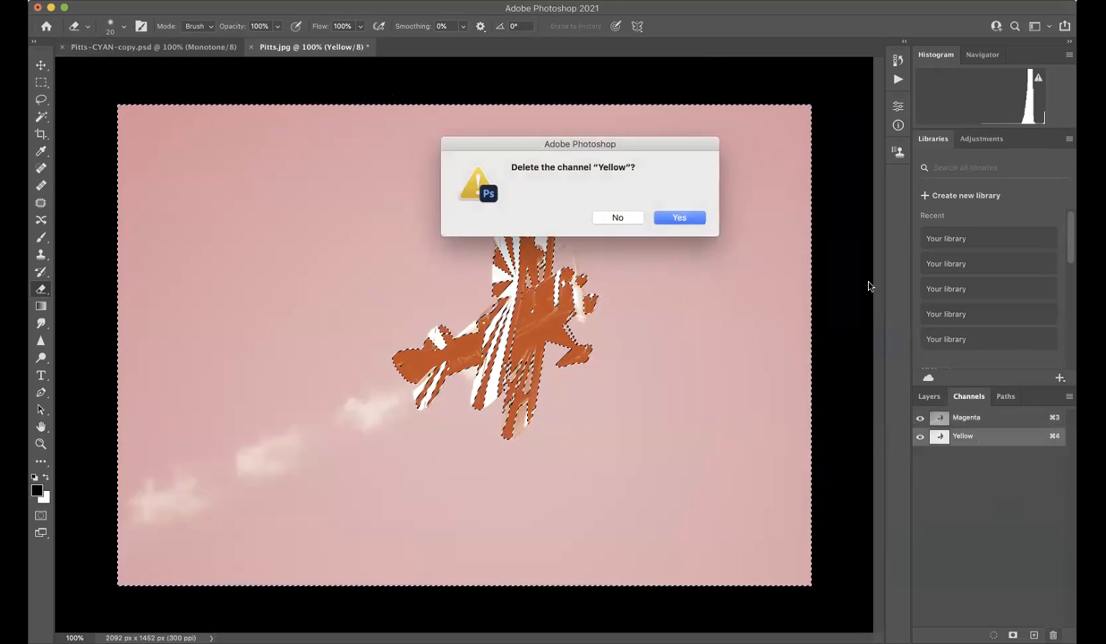
left_click(690, 219)
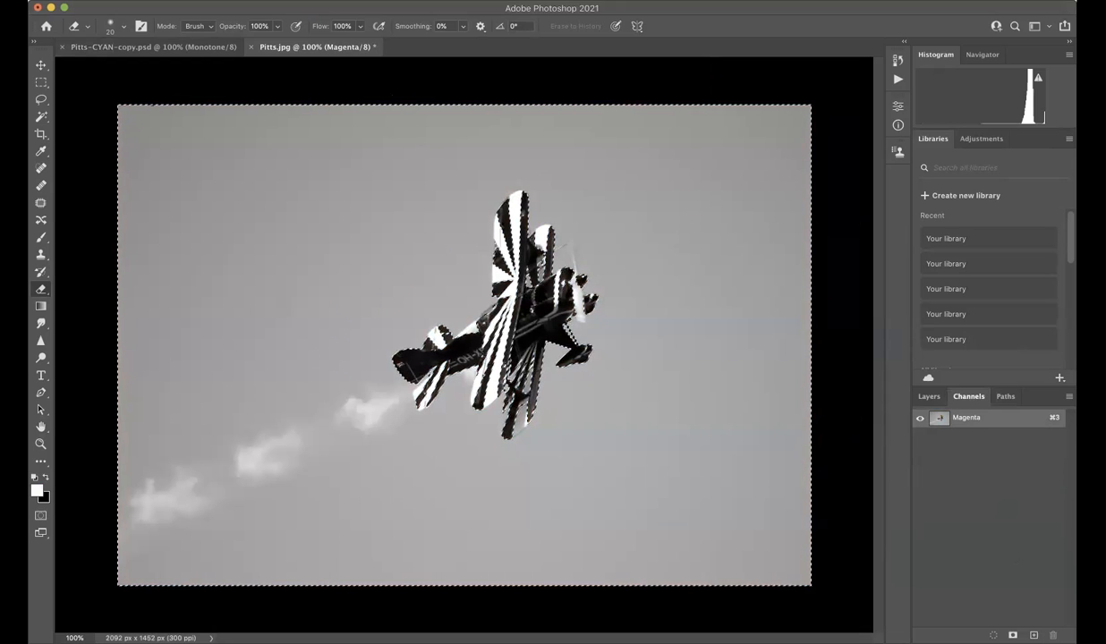
left_click(42, 83)
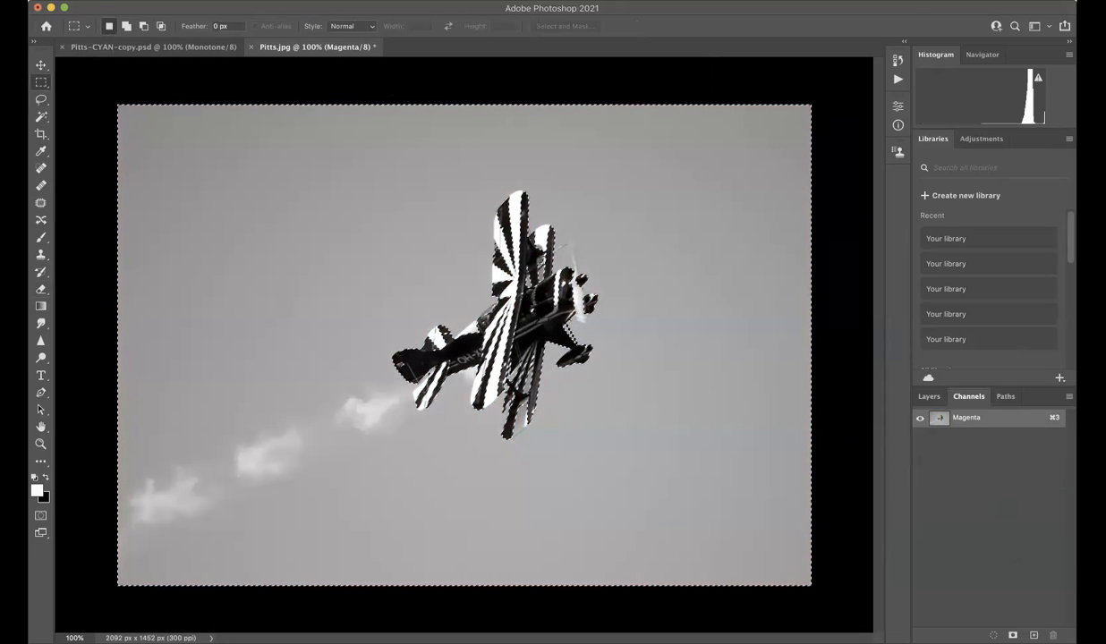
key("super+d")
key("v")
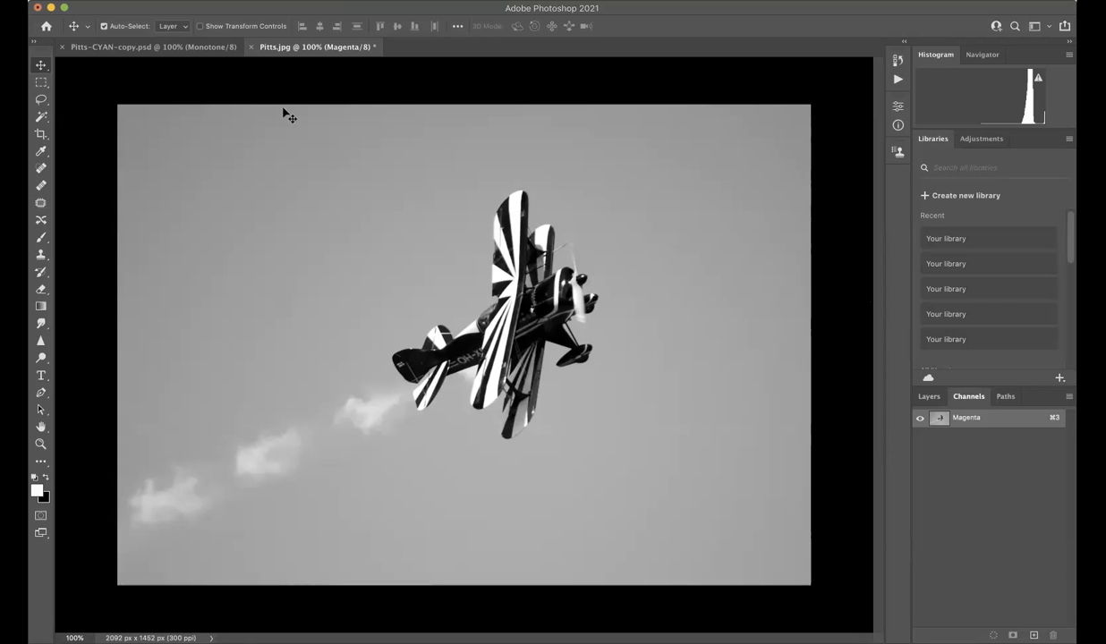
Convert the remaining Magenta channel image from Multichannel to Grayscale mode.
left_click(188, 1)
mouse_move(251, 8)
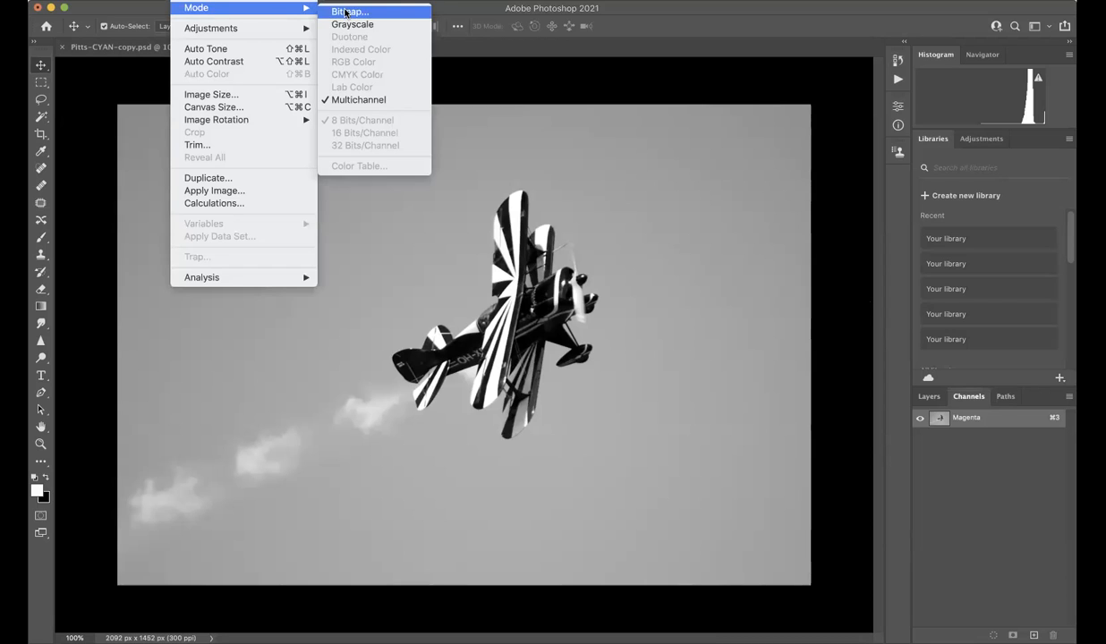
left_click(349, 26)
Convert the grayscale image to a Monotone duotone with Ink 1 set to 0% cyan and 100% magenta.
left_click(192, 1)
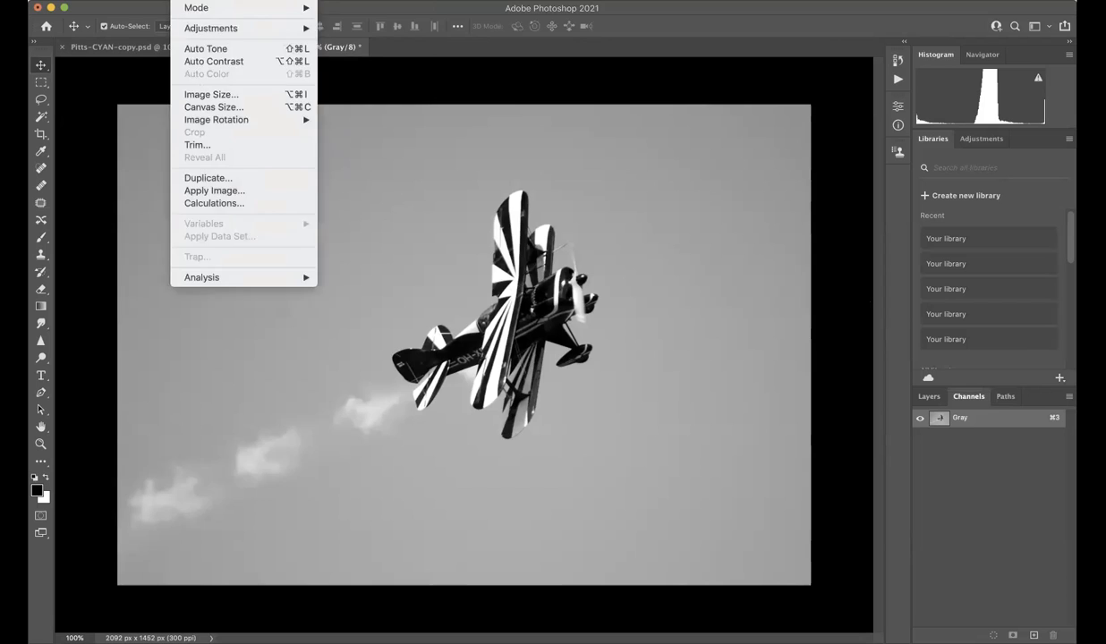
mouse_move(196, 11)
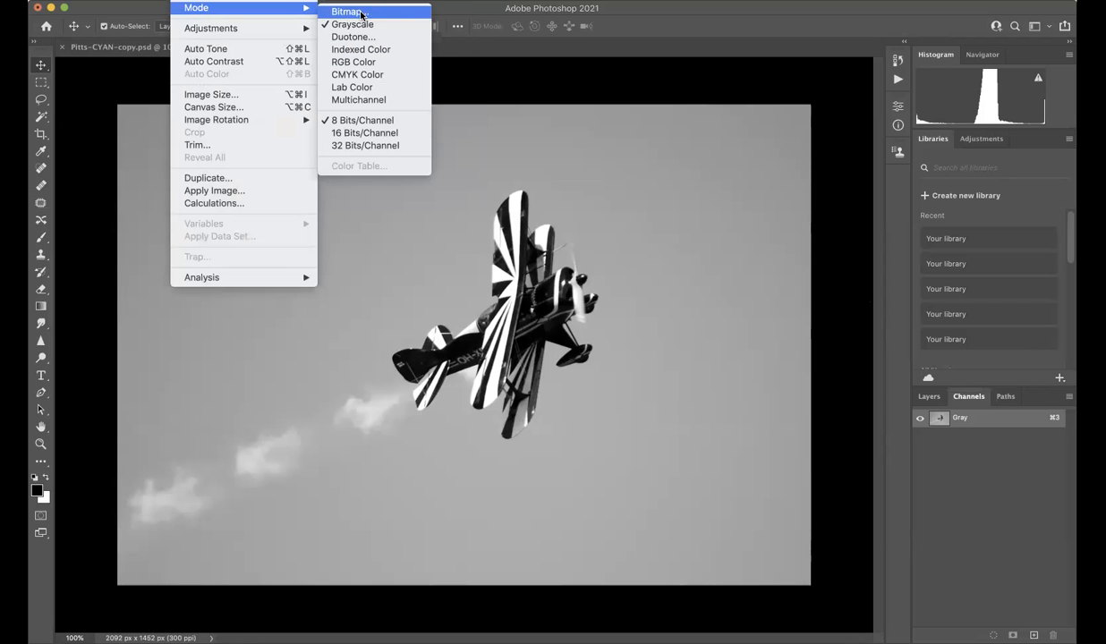
left_click(353, 37)
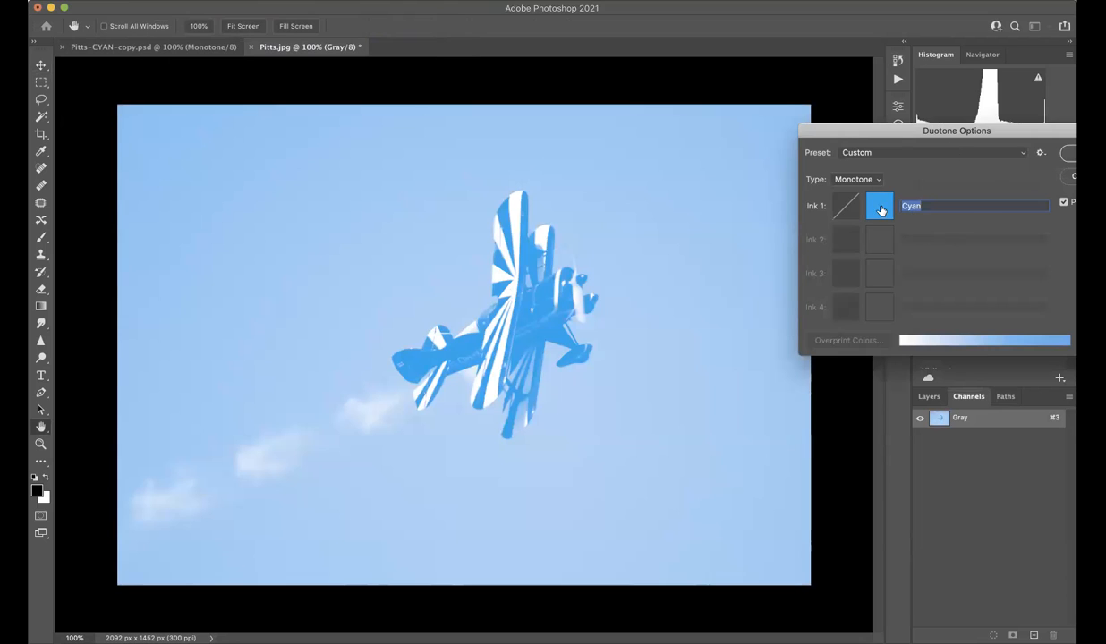
left_click(880, 205)
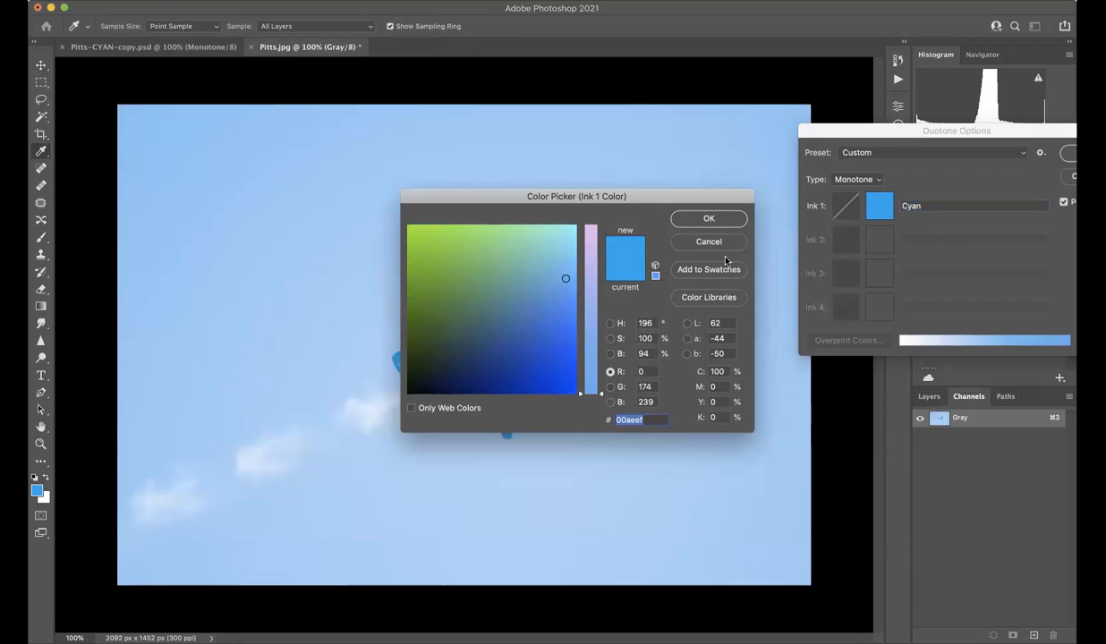
left_click(721, 372)
type("0")
key("Tab")
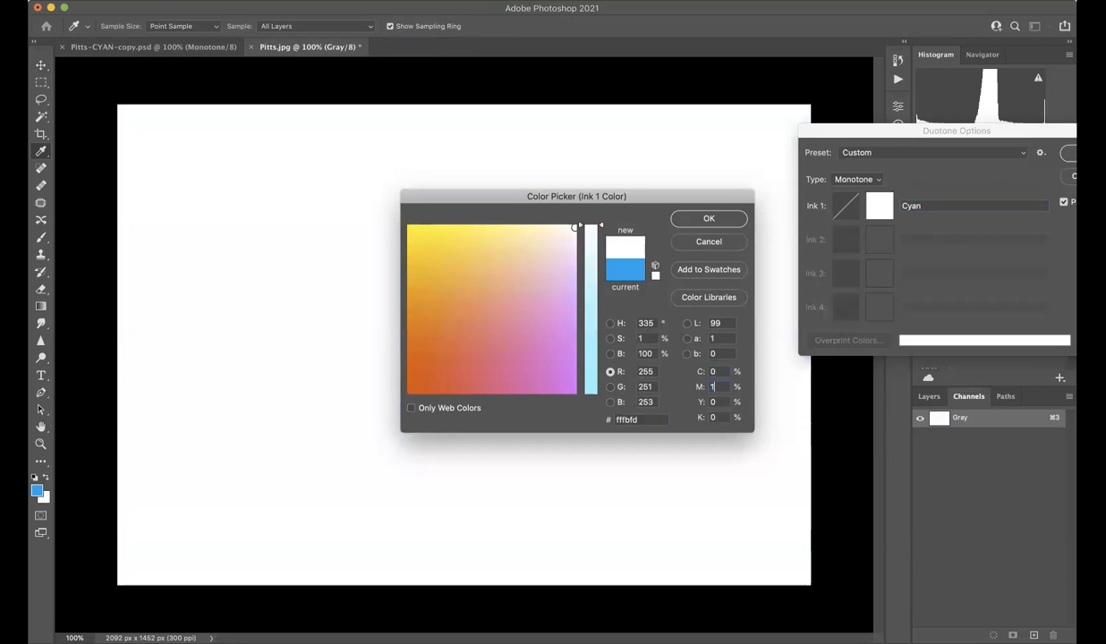
type("100")
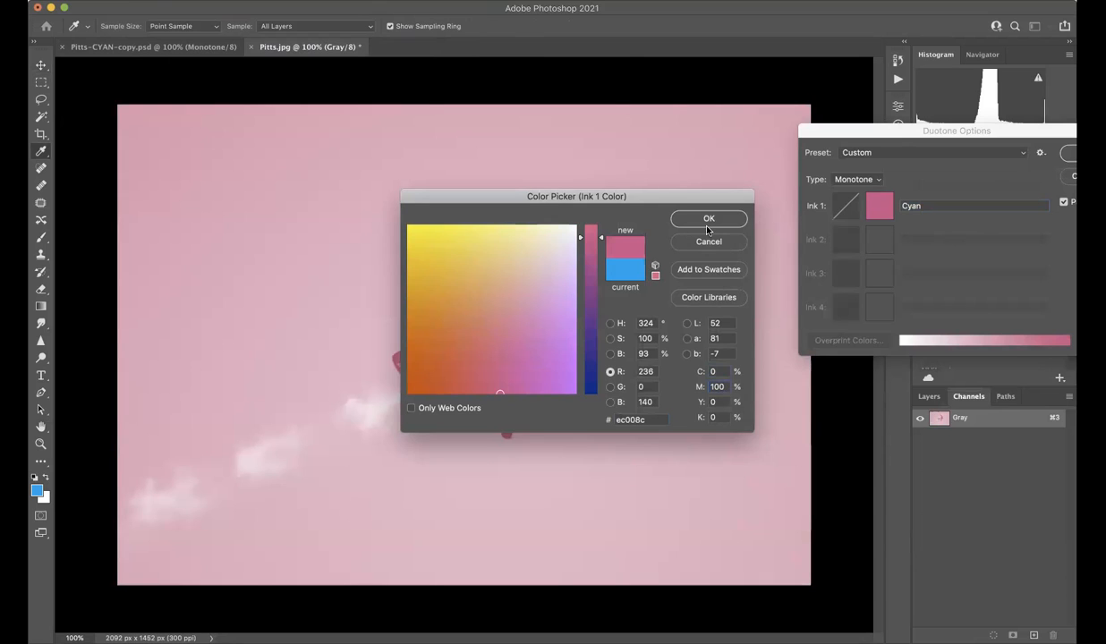
left_click(708, 219)
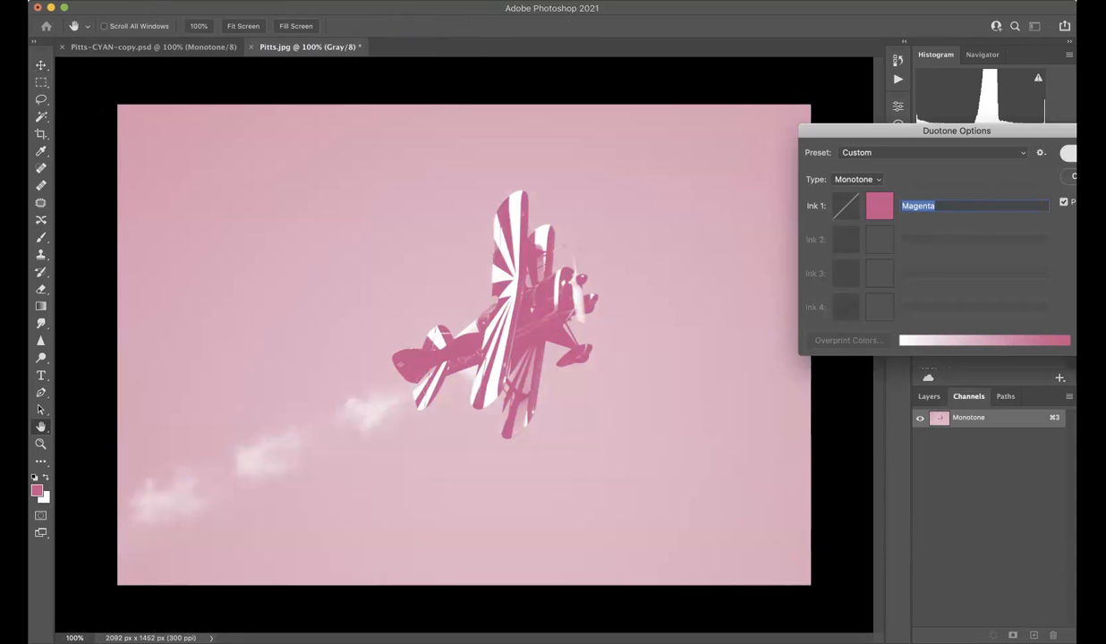
key("Return")
Save the magenta monotone image as Pitts-MAGENTA-copy.psd in Photoshop format in the Biplane Separations folder.
key("super+shift+s")
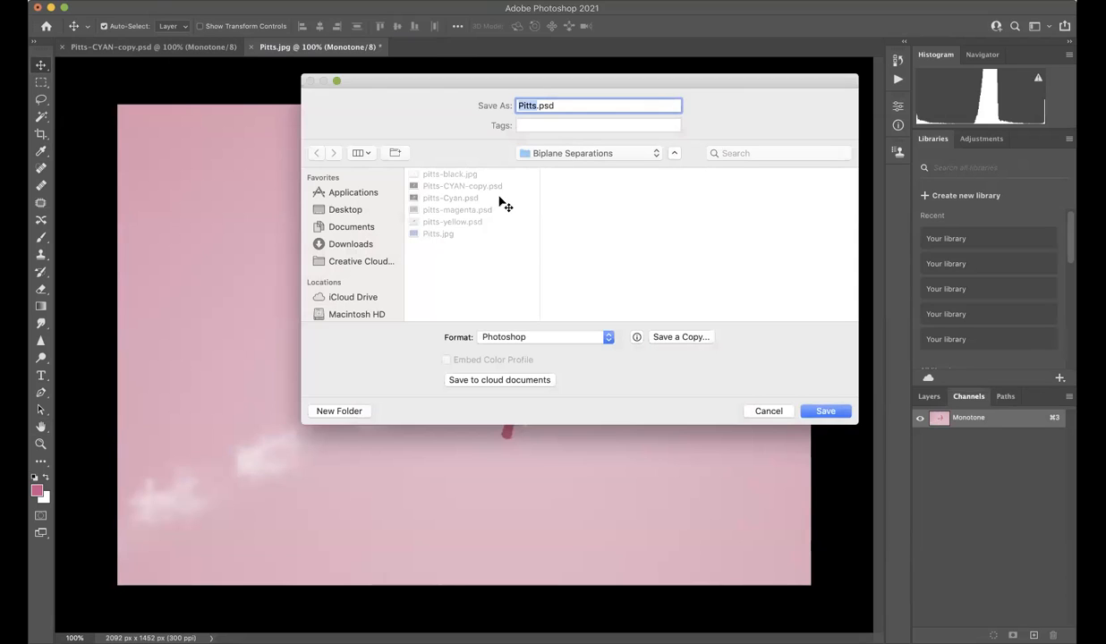
key("Right")
type("-MAGENTA")
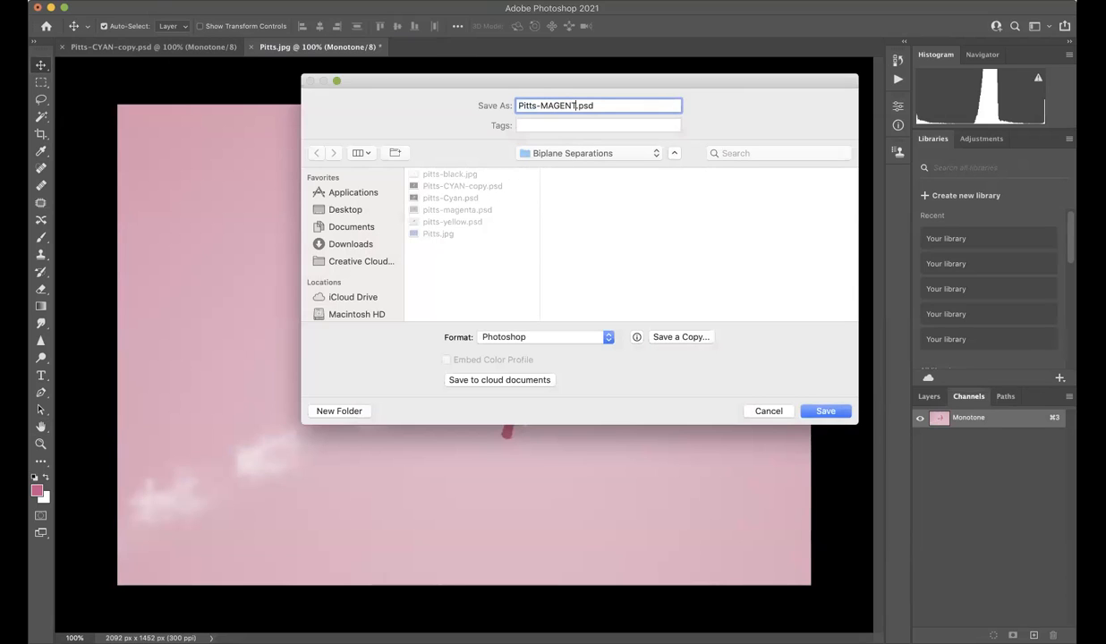
type("-copy")
key("Return")
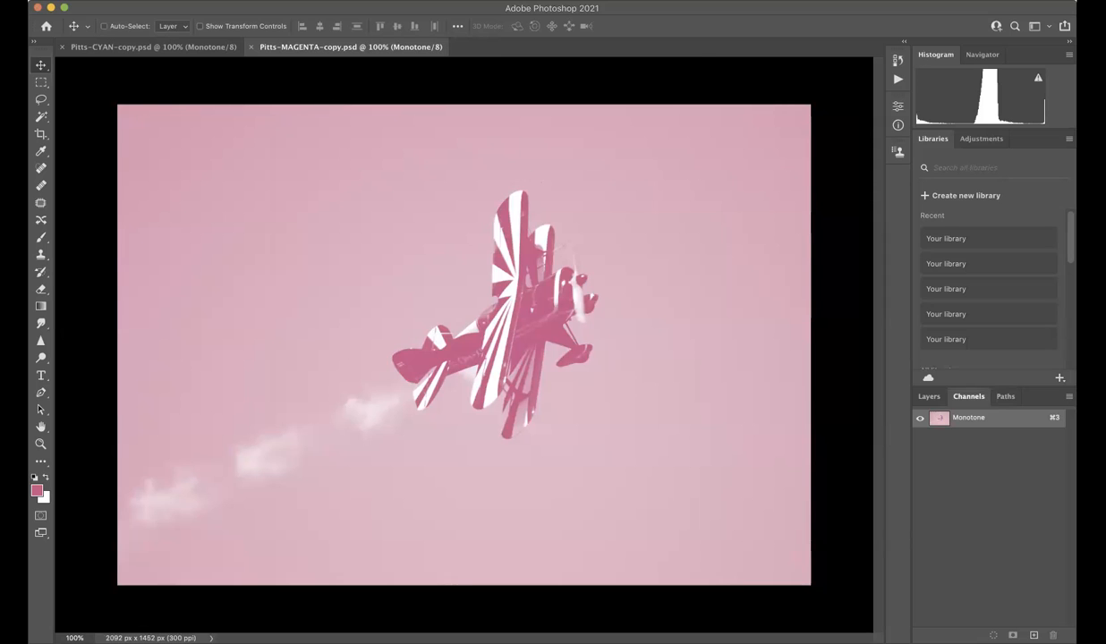
Close the magenta separation and reopen the original Pitts.jpg from the recently used files.
key("super+w")
left_click(128, 1)
mouse_move(182, 63)
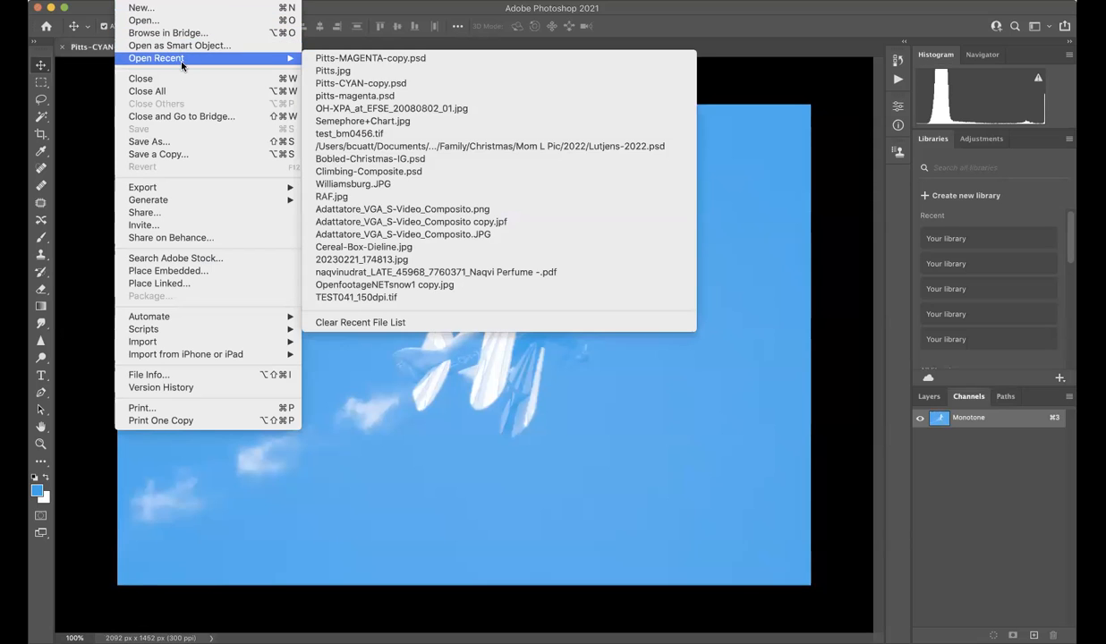
left_click(408, 74)
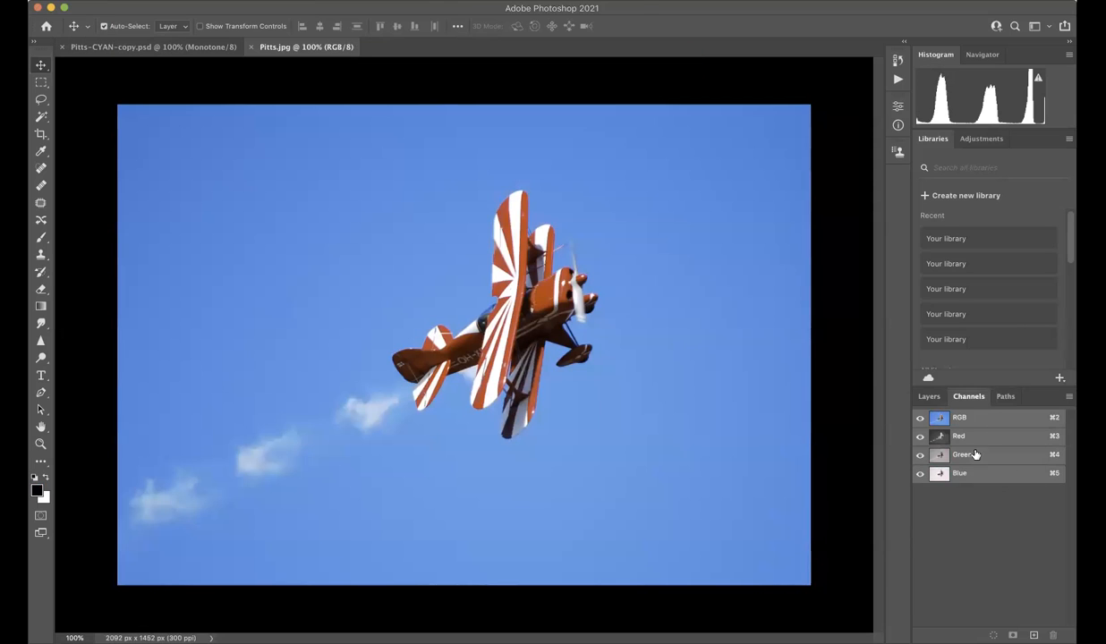
Delete the Red and Green channels together from Pitts.jpg, keeping only the remaining channel.
left_click(949, 433)
left_click(947, 450, "shift")
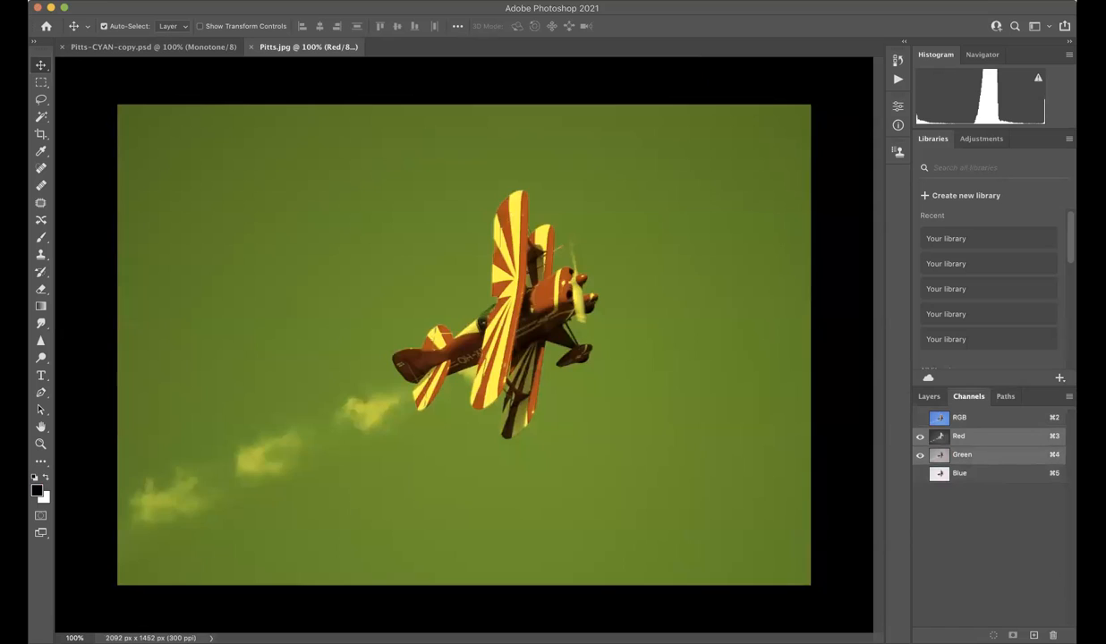
left_click(1053, 635)
left_click(681, 218)
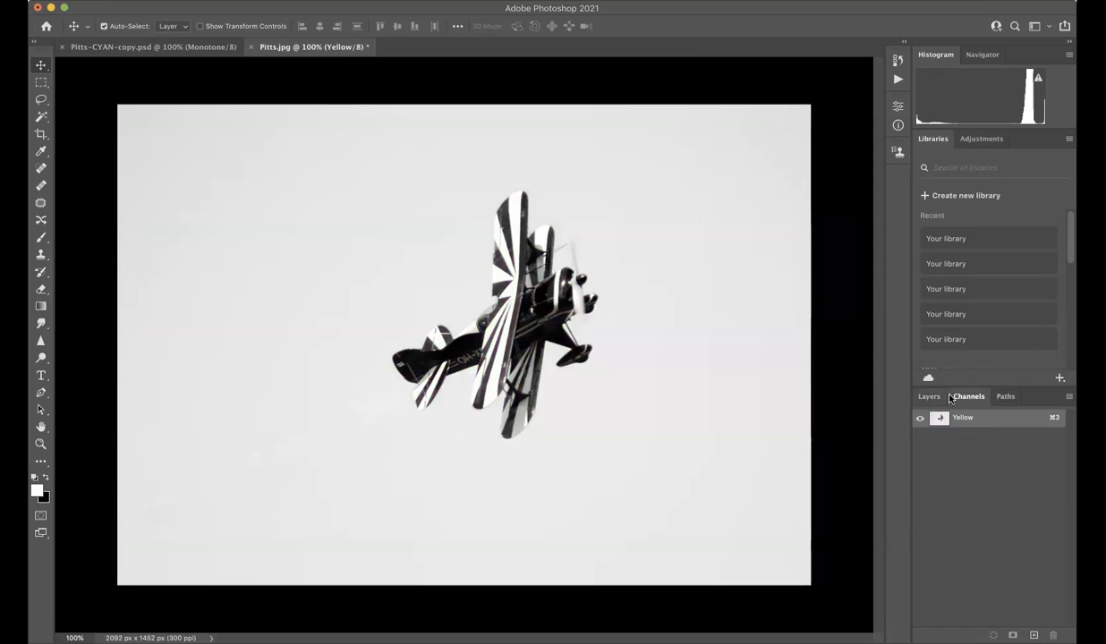
Convert the remaining Yellow channel image to Grayscale mode.
left_click(187, 0)
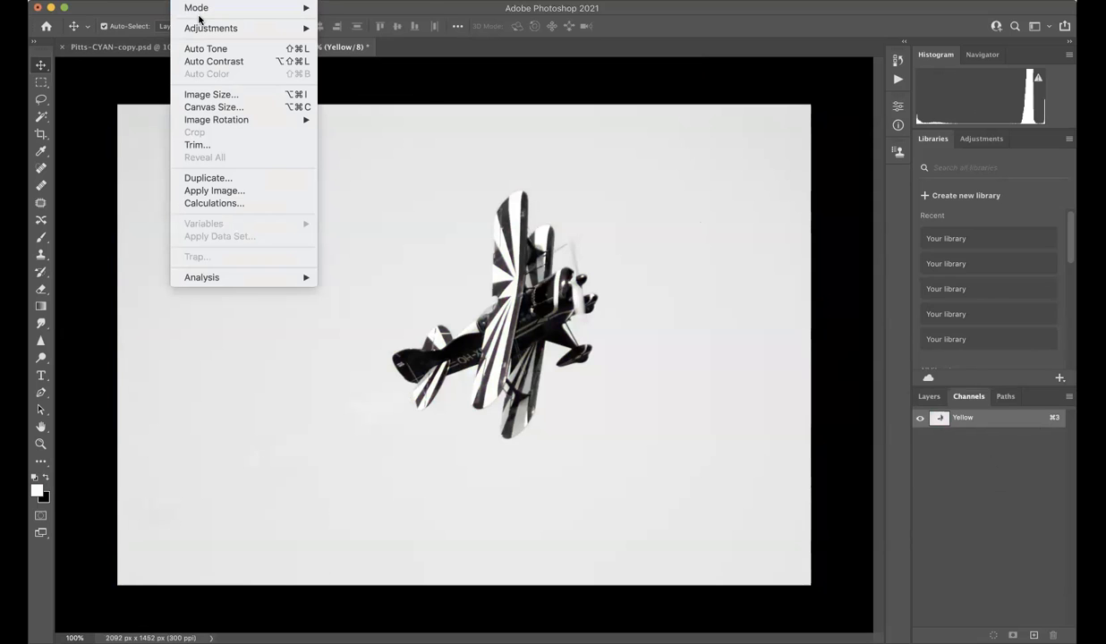
mouse_move(215, 8)
left_click(352, 22)
Convert the grayscale image to a Monotone duotone with Ink 1 set to 0% magenta and 100% yellow.
left_click(187, 0)
left_click(360, 37)
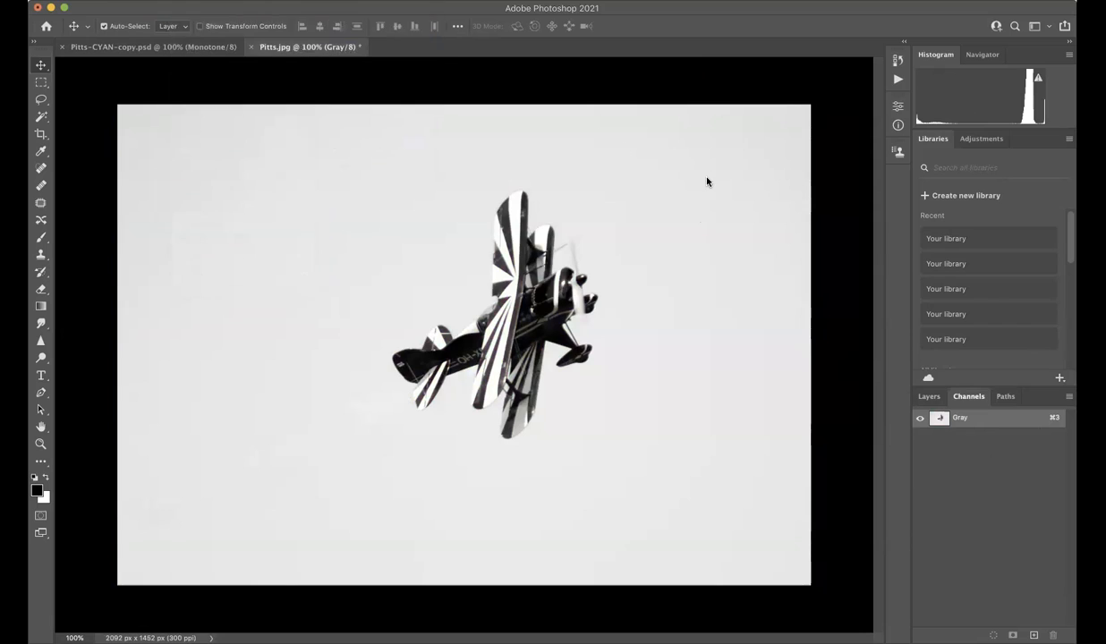
left_click(877, 198)
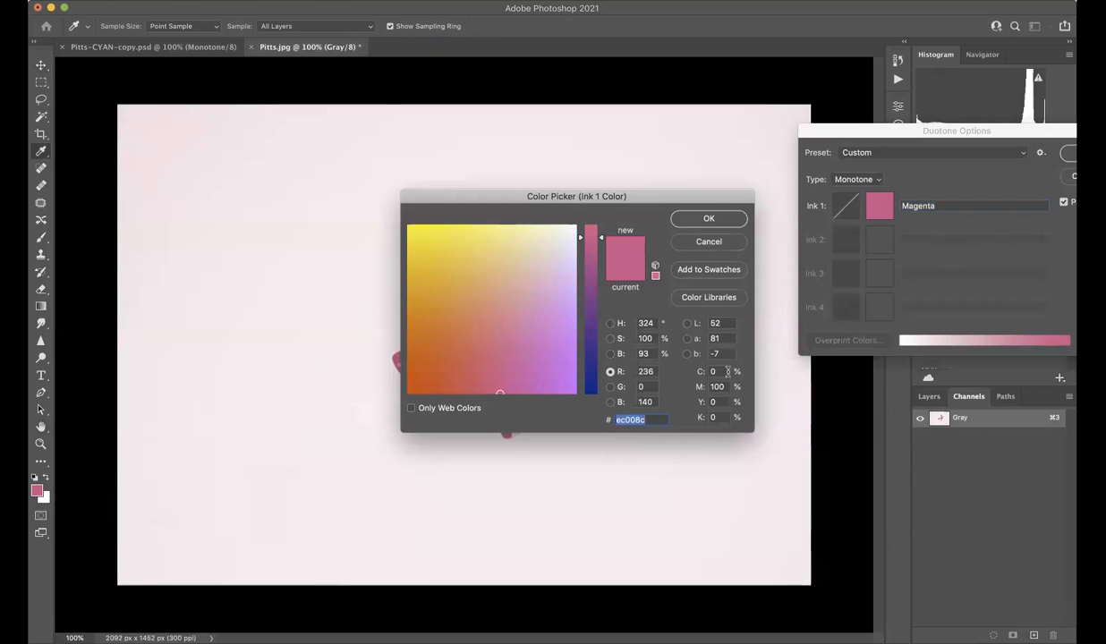
double_click(716, 387)
type("0")
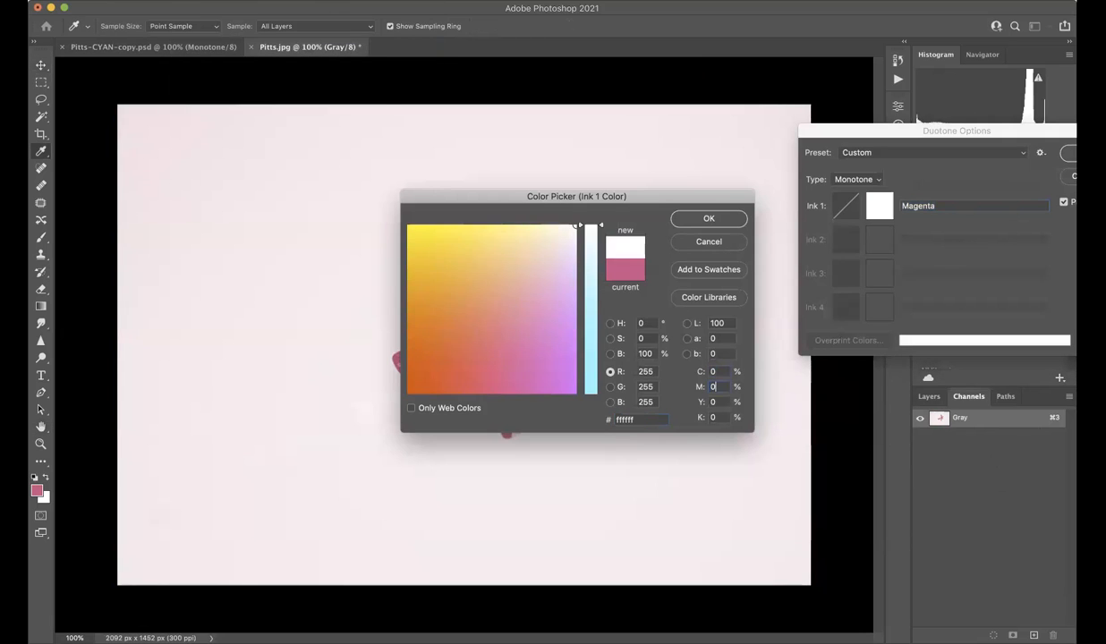
key("Tab")
type("100")
key("Return")
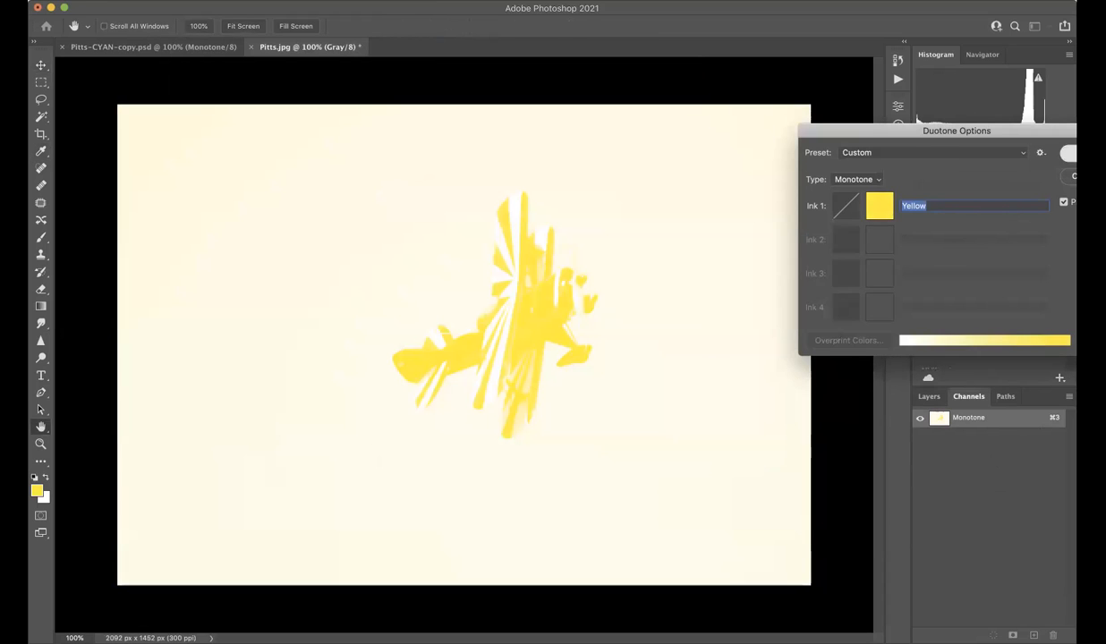
key("Return")
Save the yellow monotone image as Pitts-YELLOW-copy.psd in Photoshop format, basing the name on the magenta copy.
key("super+shift+s")
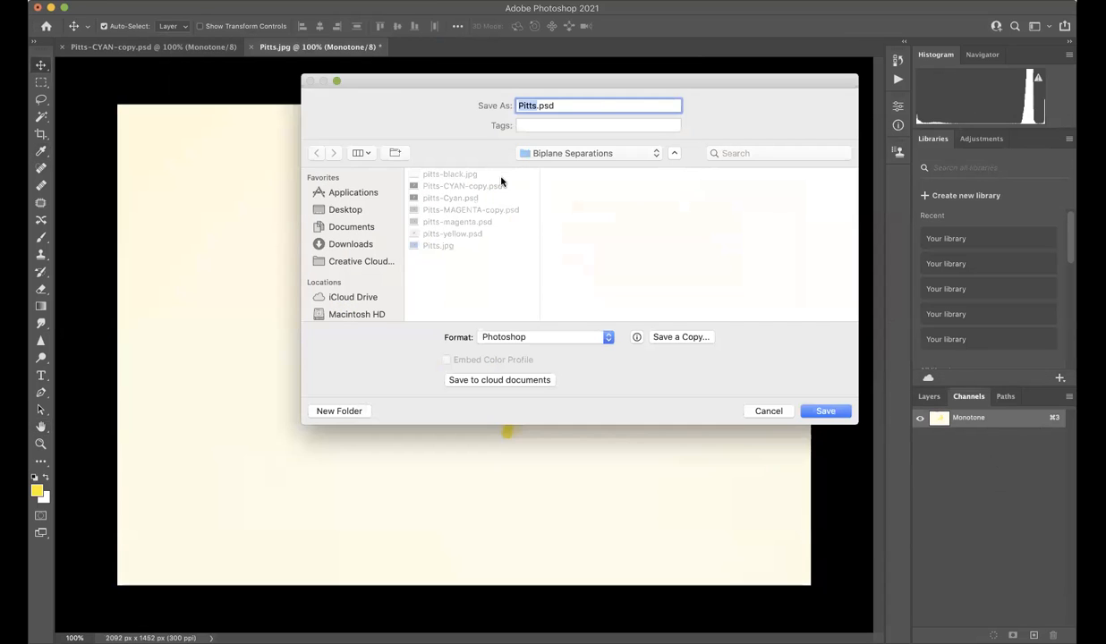
left_click(487, 211)
double_click(561, 105)
type("YELLOW-copy")
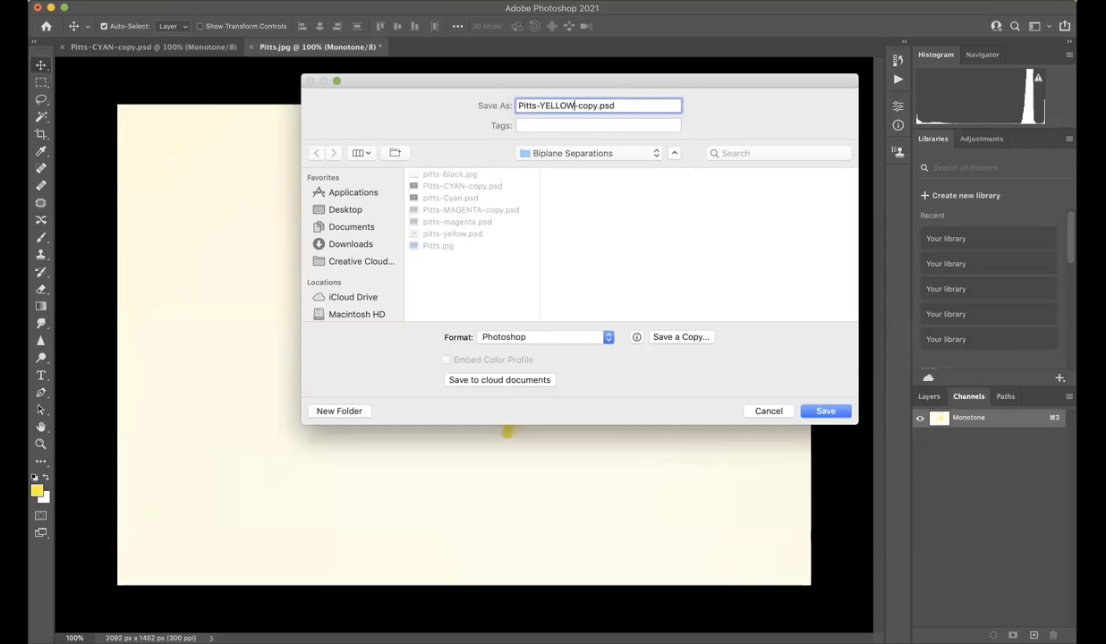
left_click(826, 413)
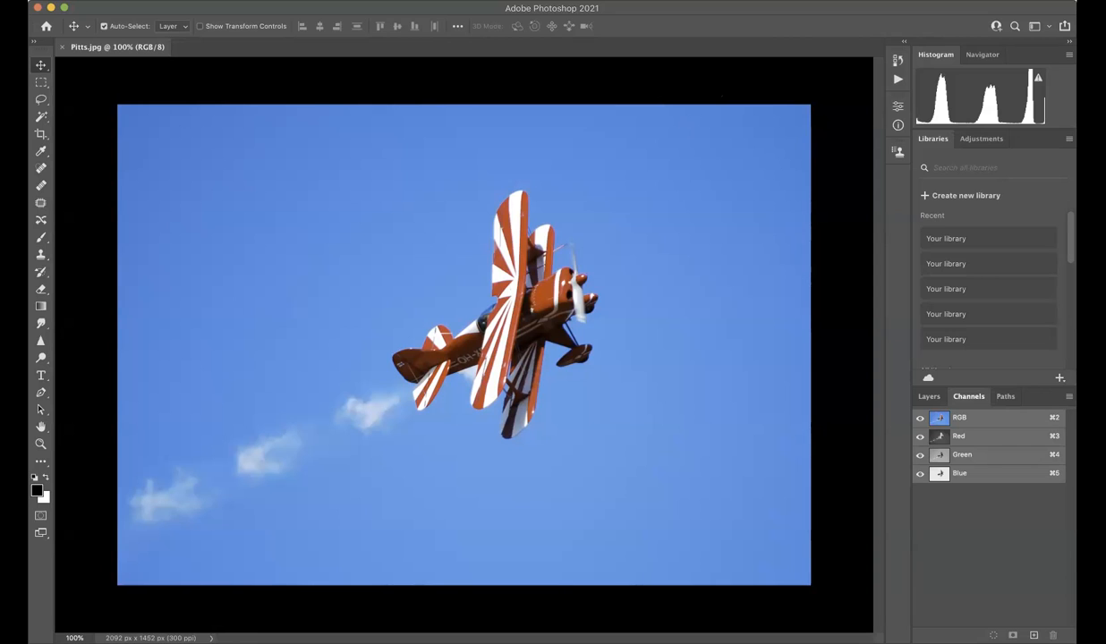
Apply a Curves adjustment to the RGB channel of Pitts.jpg with a point at input 10, output 255.
left_click(187, 0)
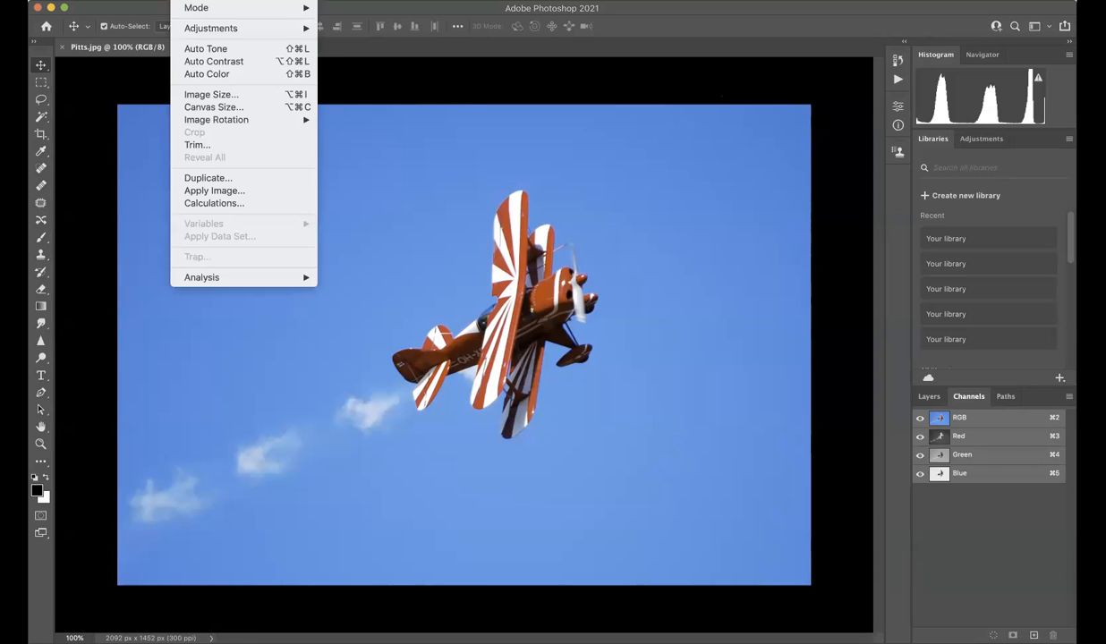
mouse_move(219, 29)
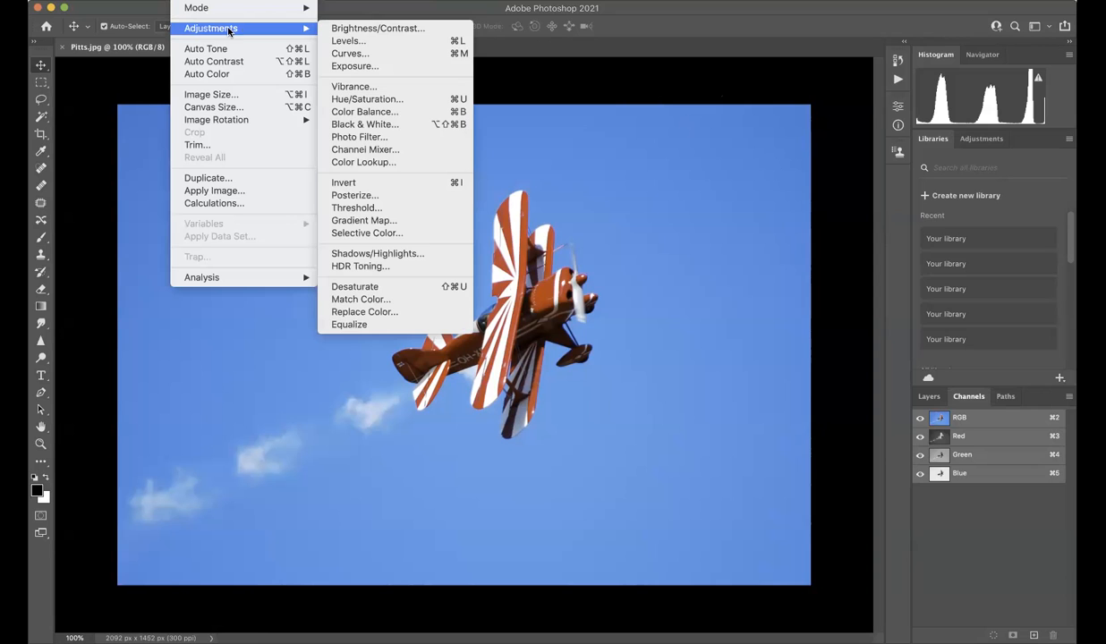
left_click(373, 54)
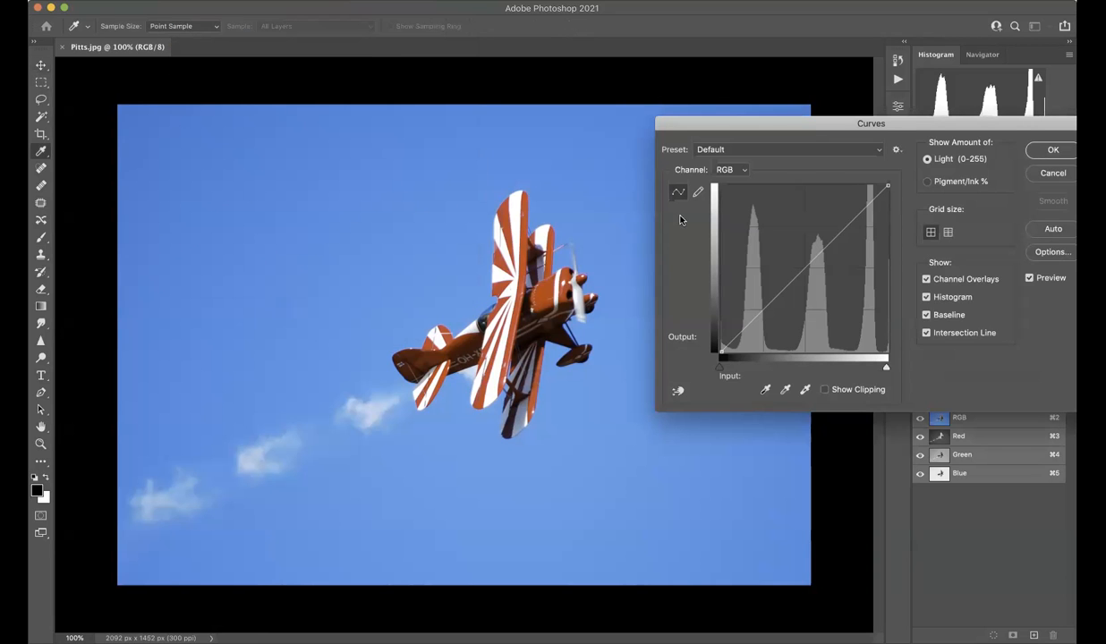
left_click_drag(773, 299, 728, 185)
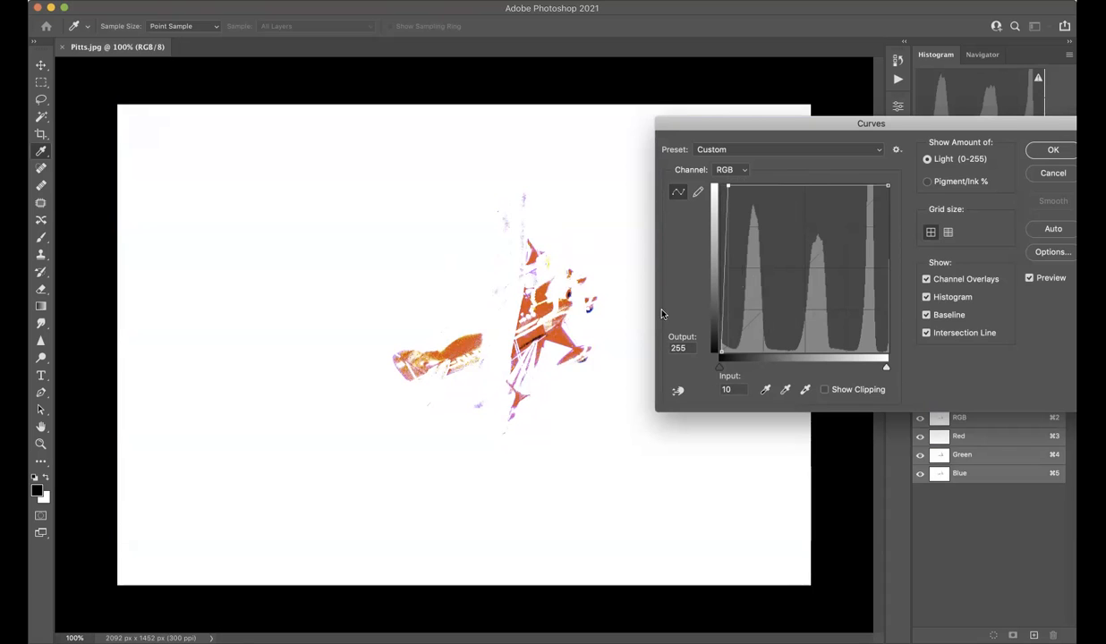
left_click(1054, 150)
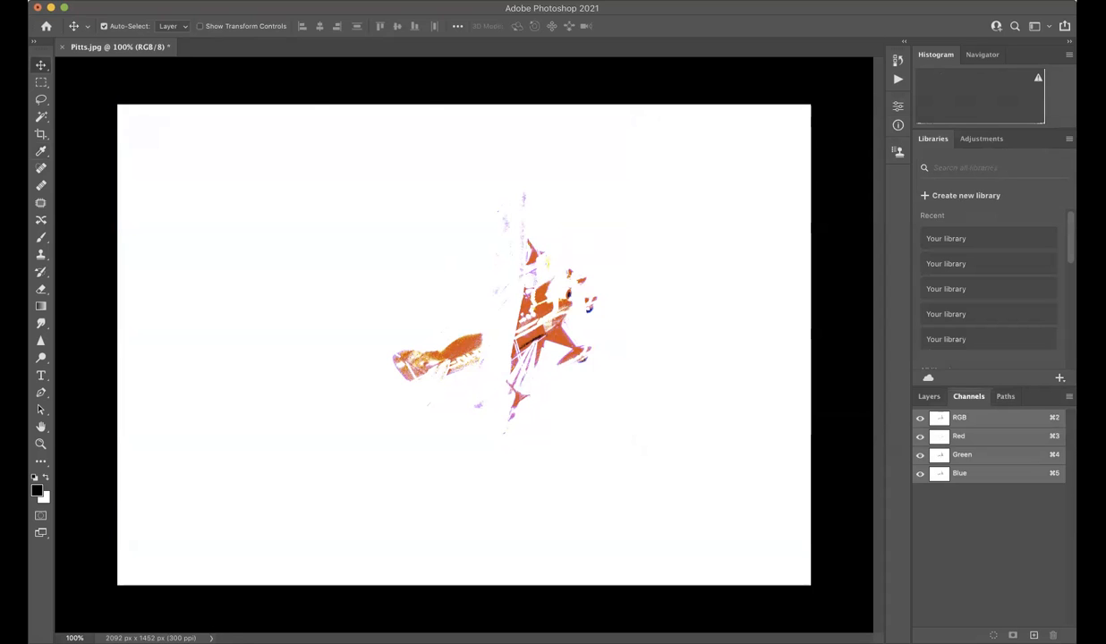
Convert the curve-adjusted Pitts.jpg to Grayscale mode, discarding its color information.
left_click(188, 0)
mouse_move(207, 10)
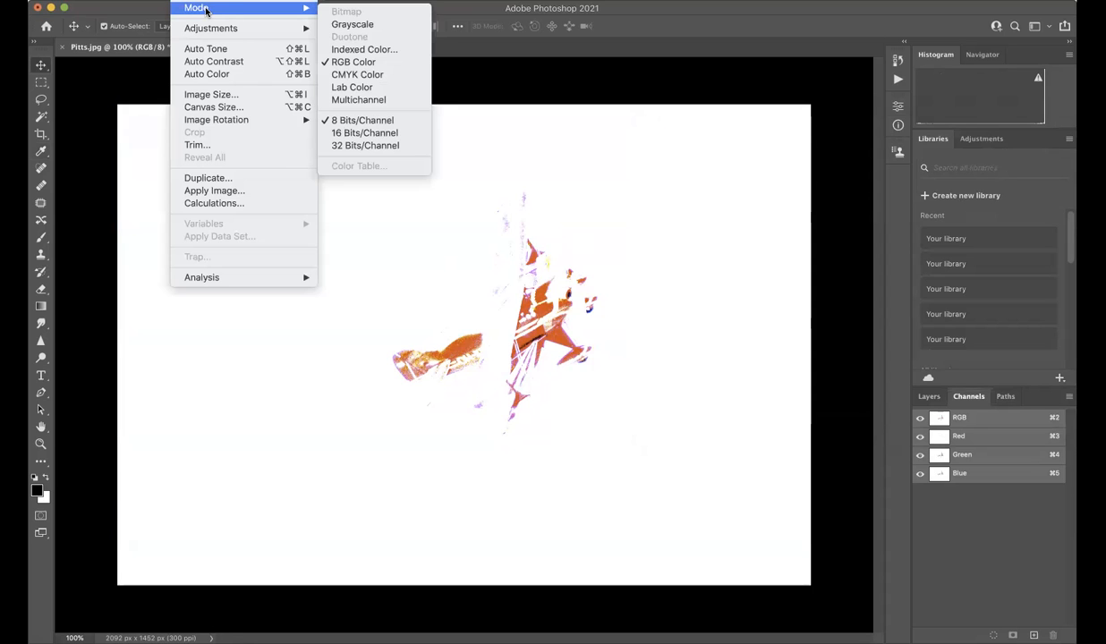
left_click(376, 25)
left_click(677, 235)
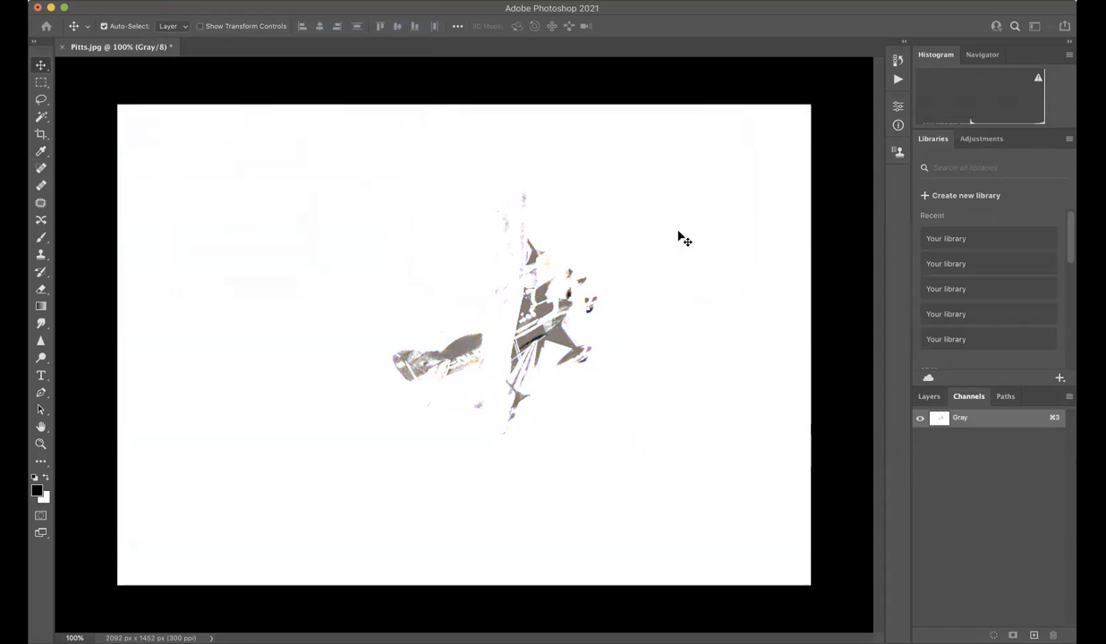
Save the grayscale black separation in the Biplane Separations folder as Pitts-BLACK-copy.psd, using JPEG format at quality 12.
key("super+shift+s")
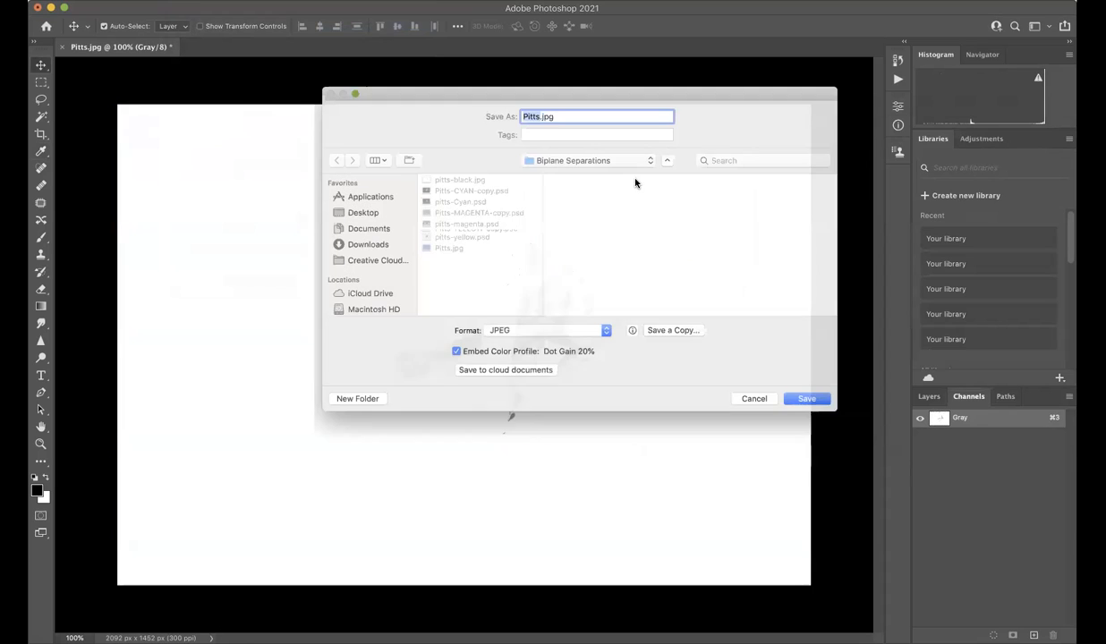
left_click(477, 209)
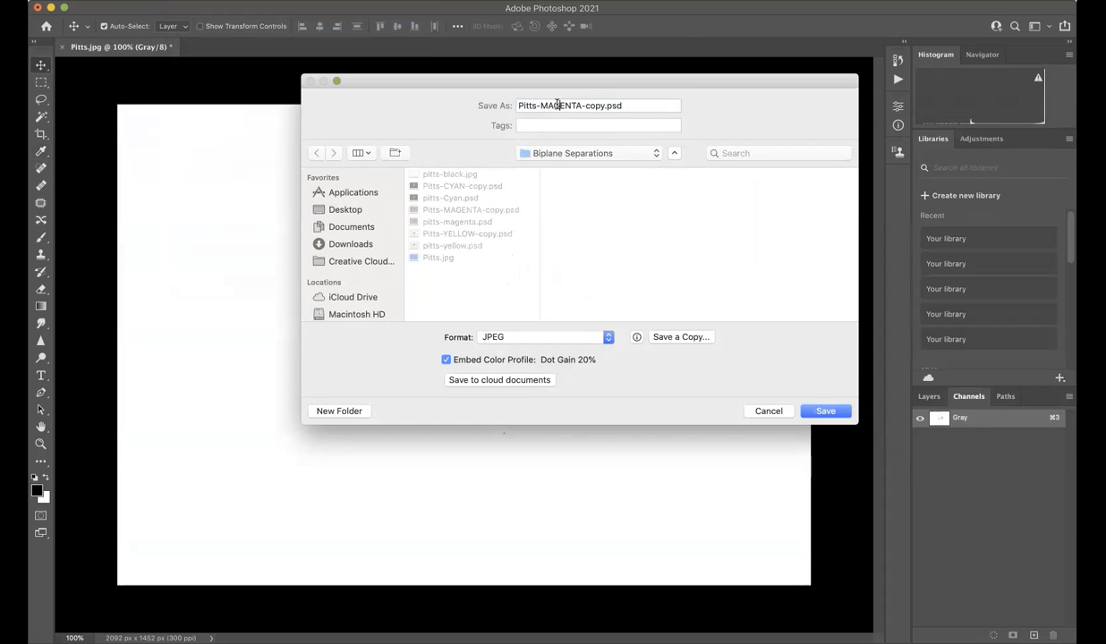
double_click(556, 105)
type("BLACK")
key("Return")
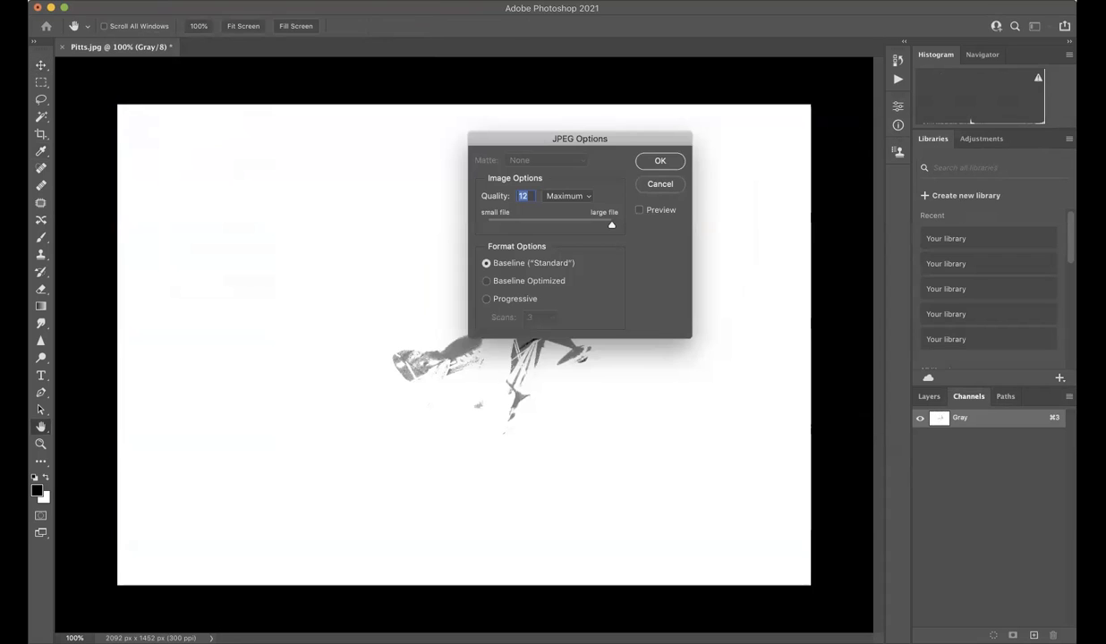
key("Return")
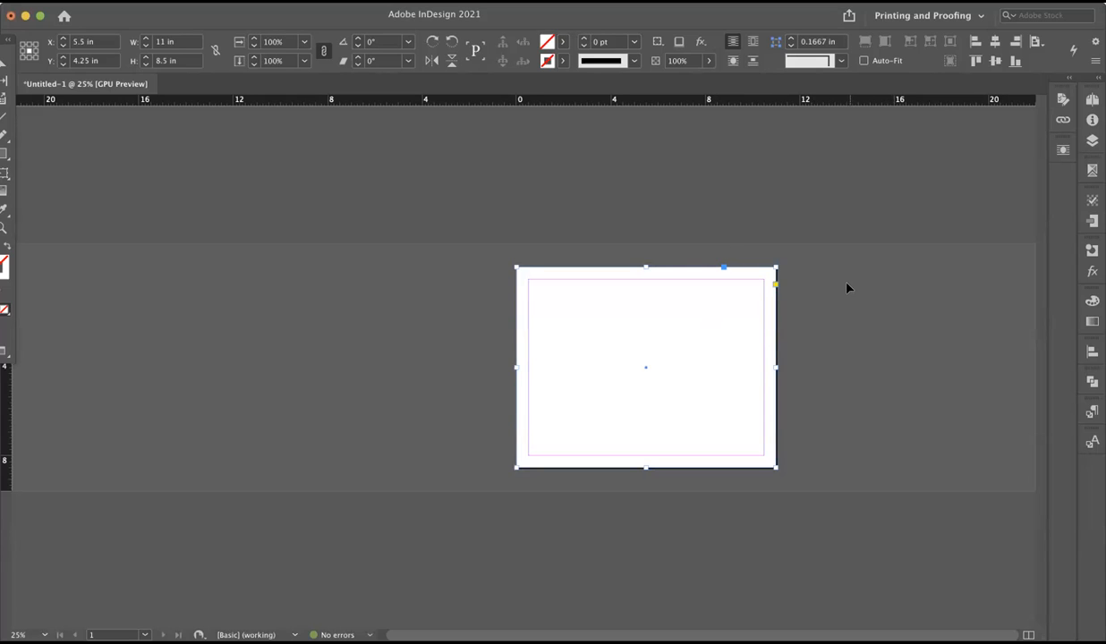
Switch to InDesign, place Pitts-BLACK-copy.psd from the Biplane Separations folder into the page-size frame, and fill the frame proportionally.
left_click(654, 212)
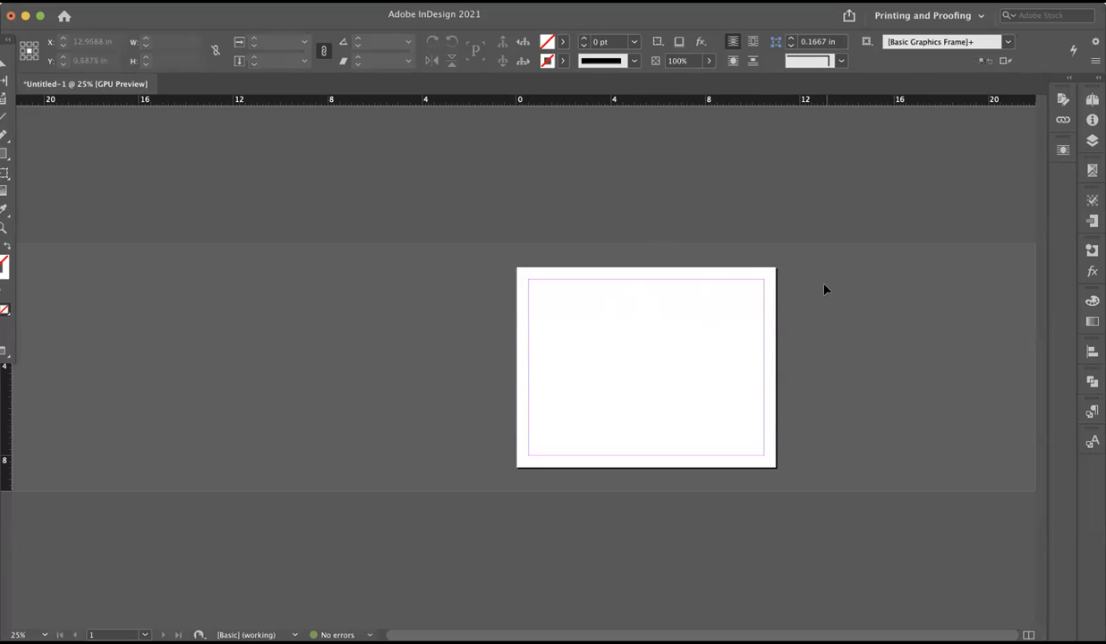
left_click(649, 292)
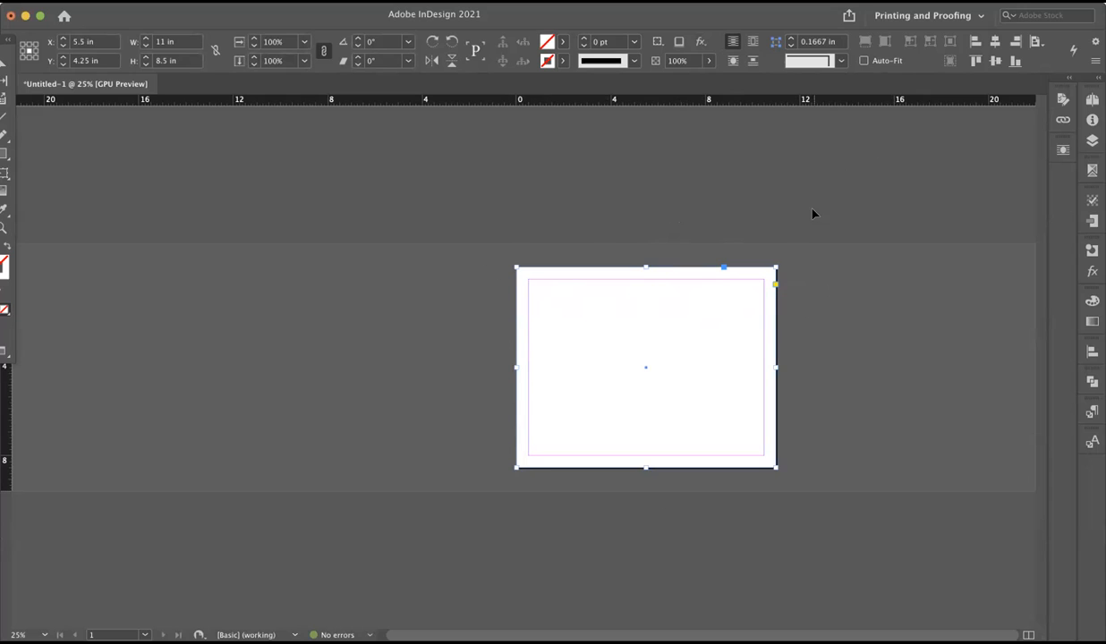
left_click(376, 327)
left_click_drag(463, 266, 541, 284)
key("super+d")
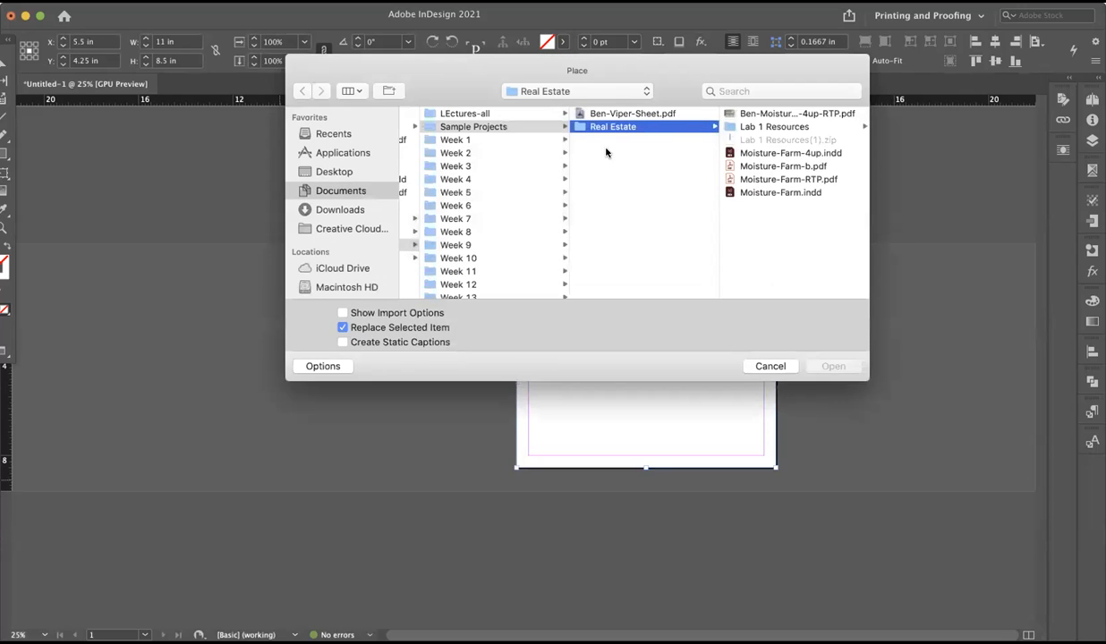
left_click(355, 193)
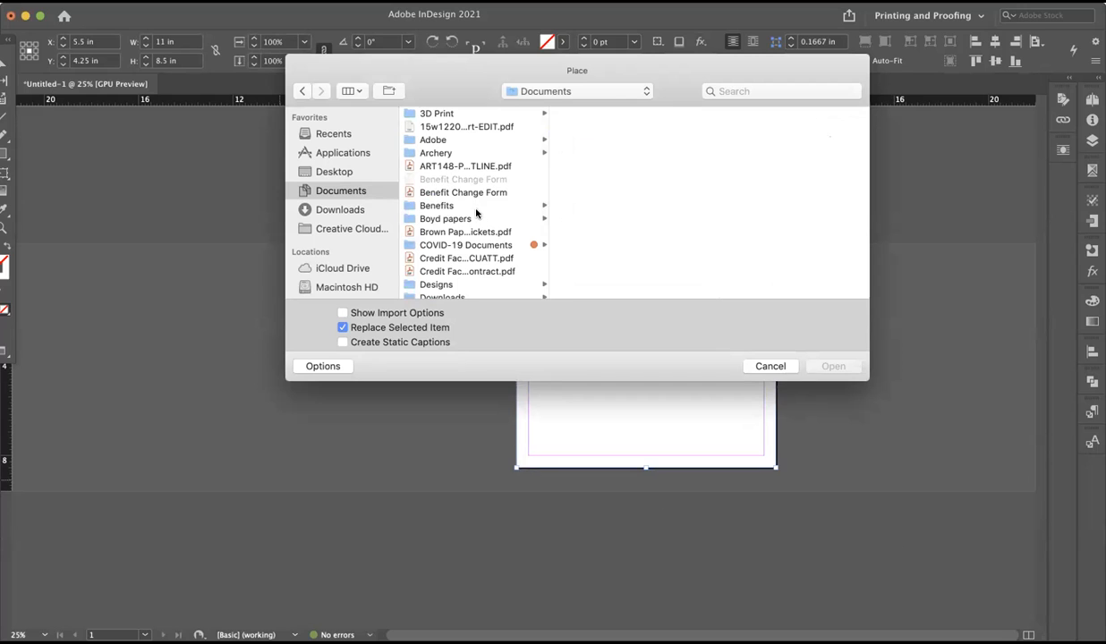
scroll(474, 202, "down", 5)
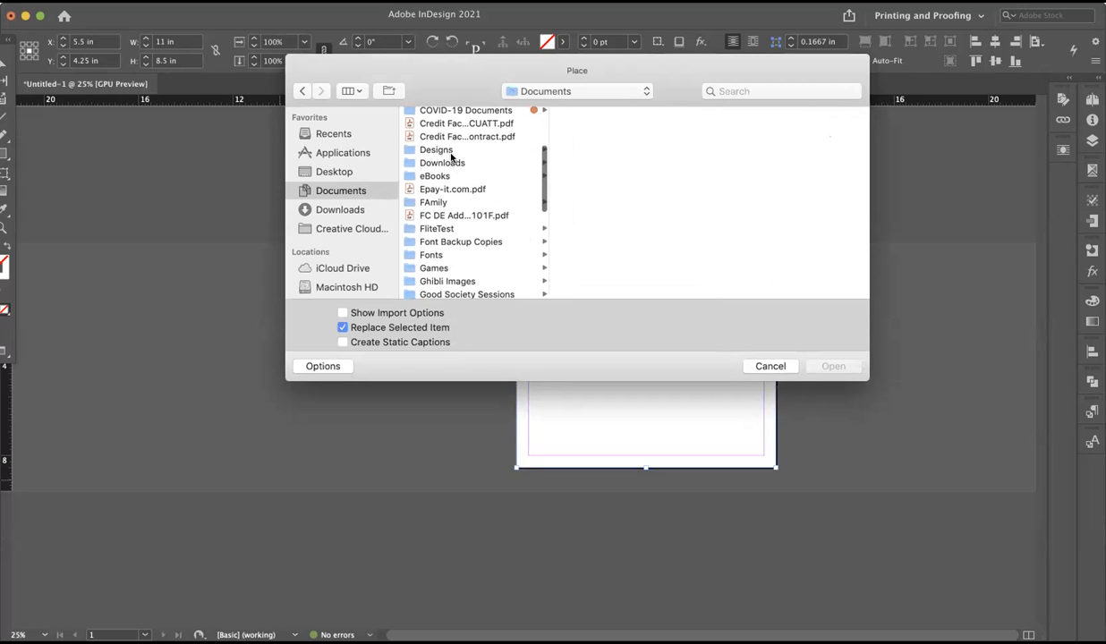
scroll(452, 161, "up", 5)
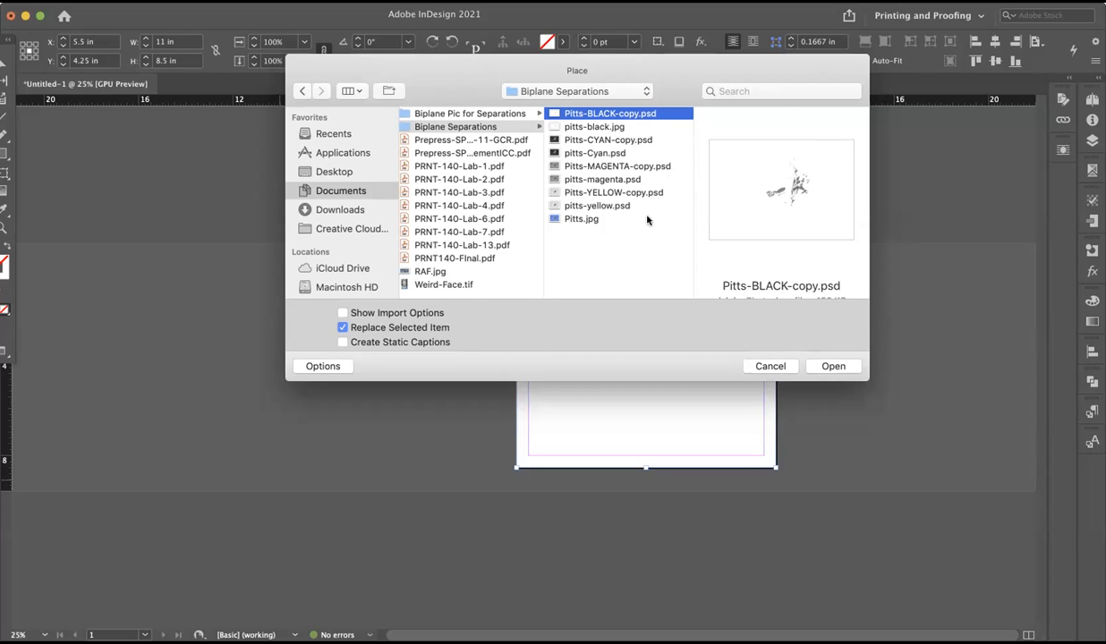
left_click(831, 366)
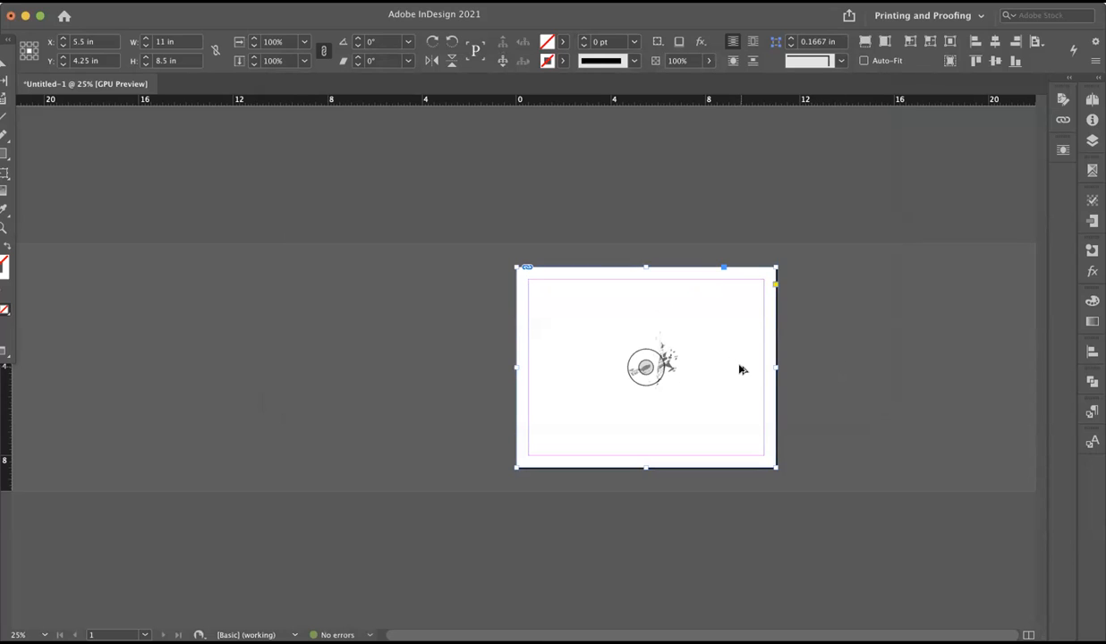
left_click(853, 325)
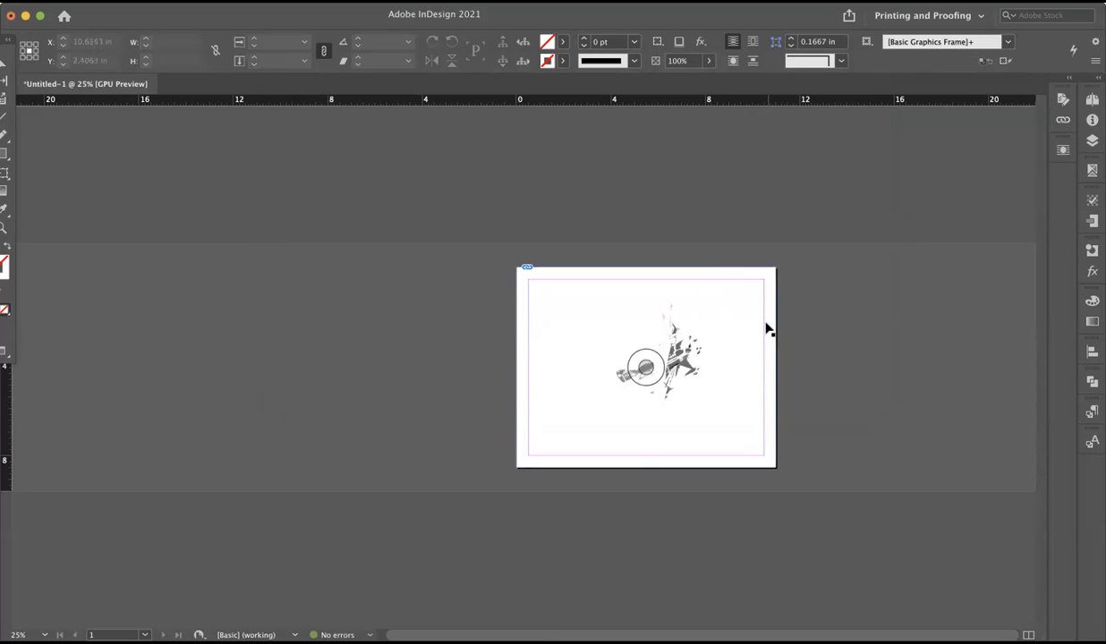
Try moving the page-size frame stacked over the black separation aside, and undo the move.
scroll(765, 327, "up", 3)
left_click(782, 290)
left_click_drag(696, 185, 854, 171)
key("super+z")
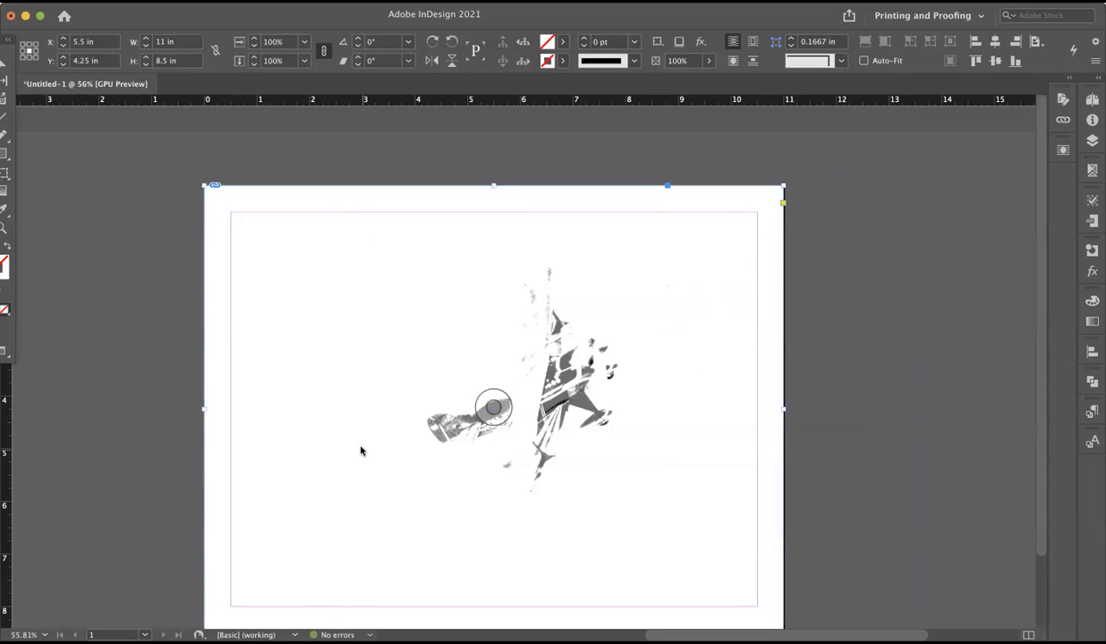
Place Pitts-CYAN-copy.psd into the page-size frame above the black separation and fill the frame proportionally.
key("super+d")
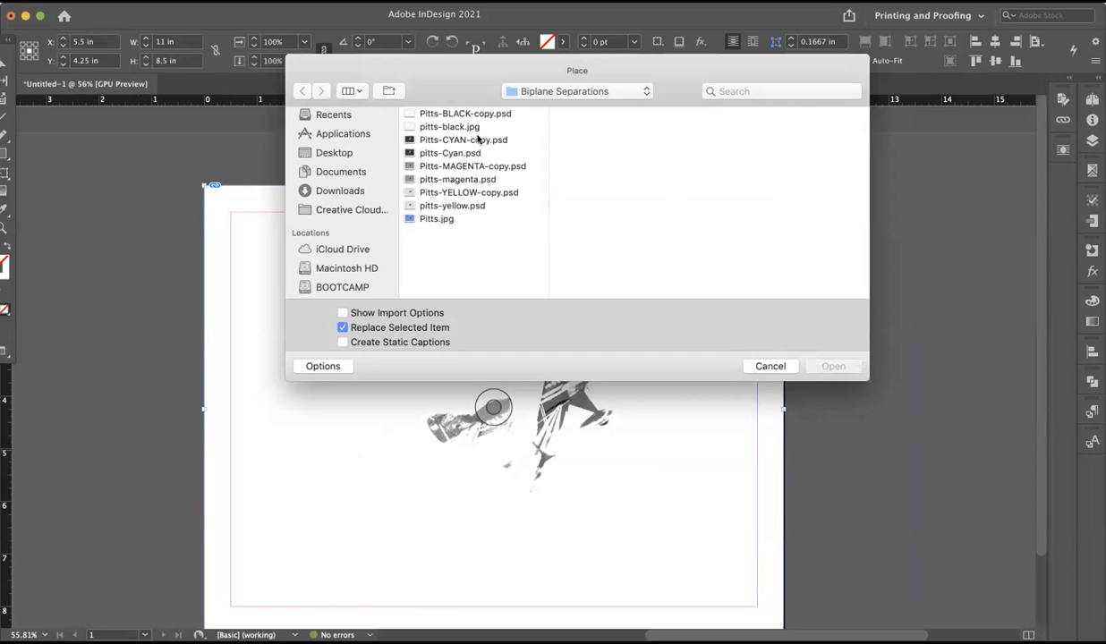
left_click(480, 140)
left_click(839, 363)
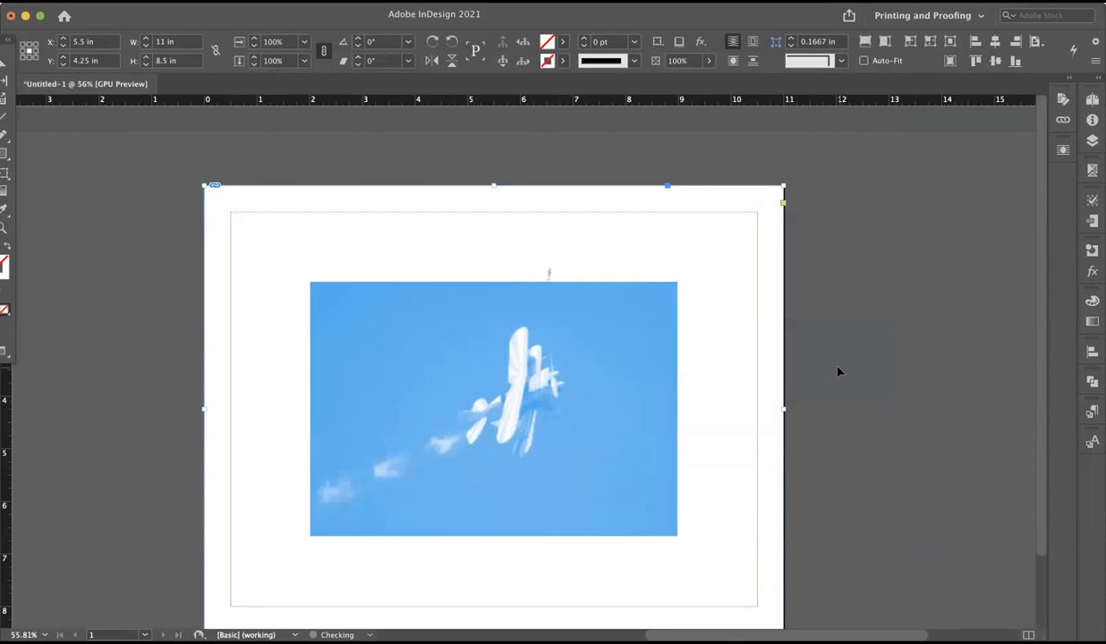
key("super+alt+shift+c")
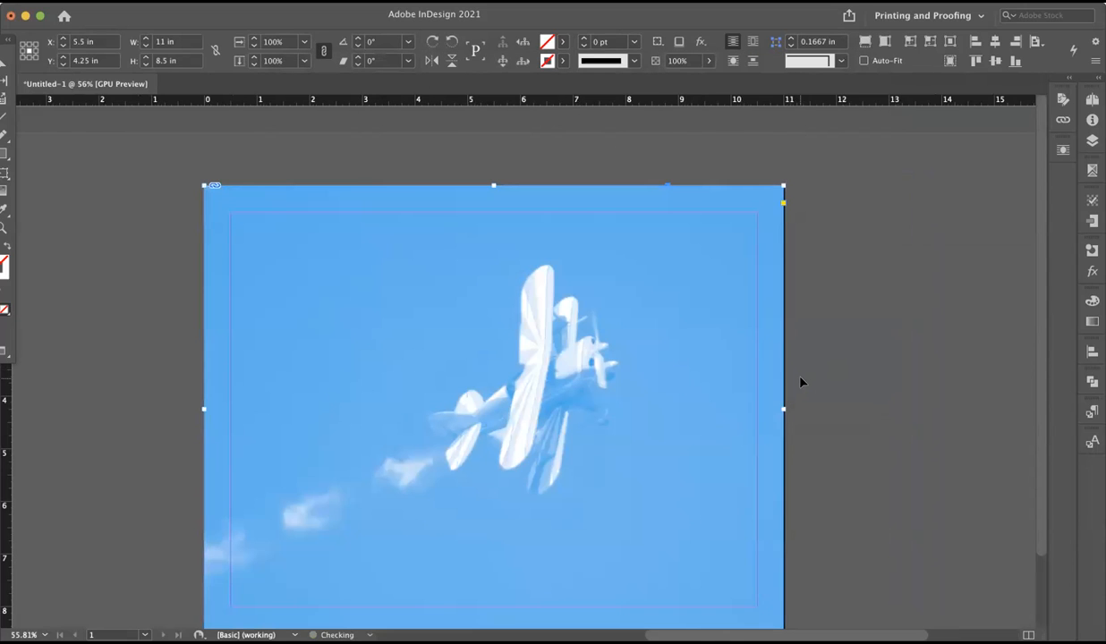
left_click(888, 368)
Place Pitts-MAGENTA-copy.psd into another page-size frame stacked over the cyan image and fill the frame proportionally.
key("super+a")
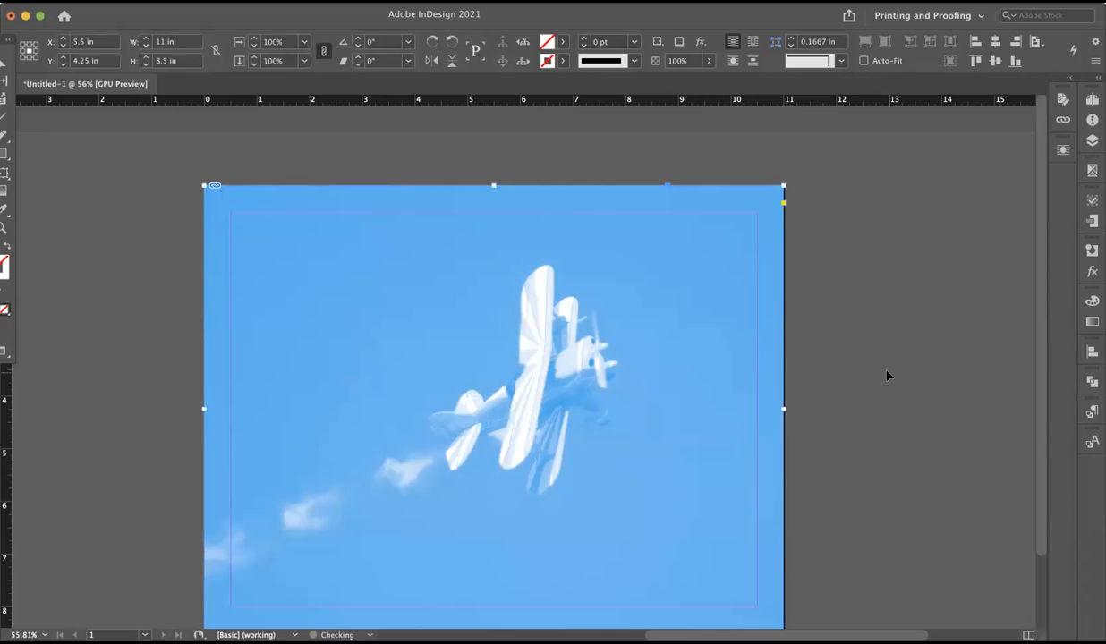
key("super+d")
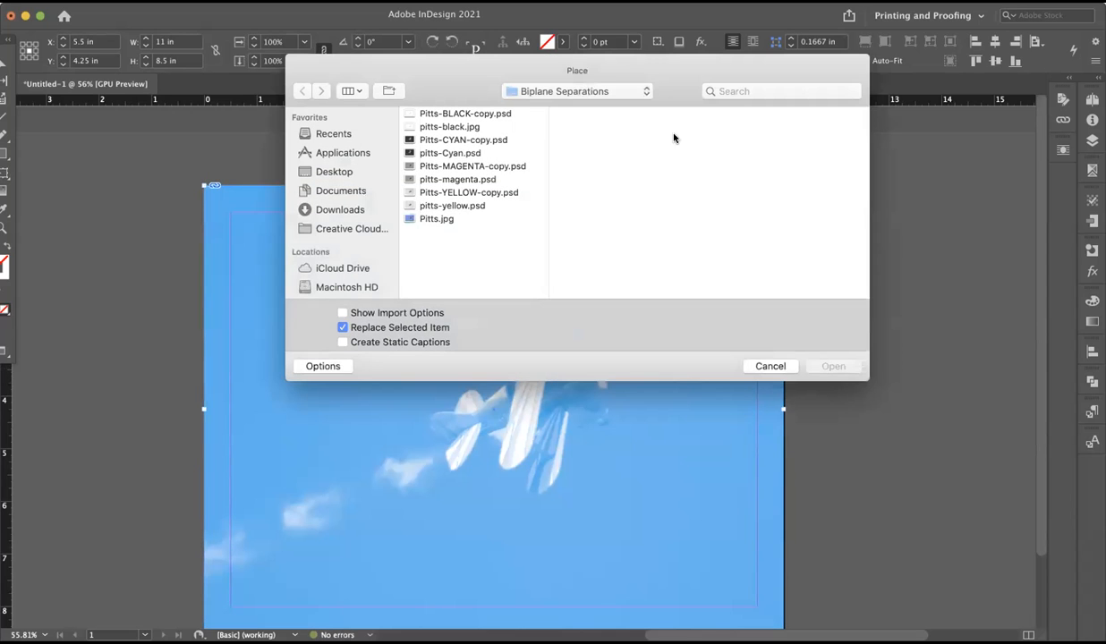
left_click(446, 166)
left_click(820, 366)
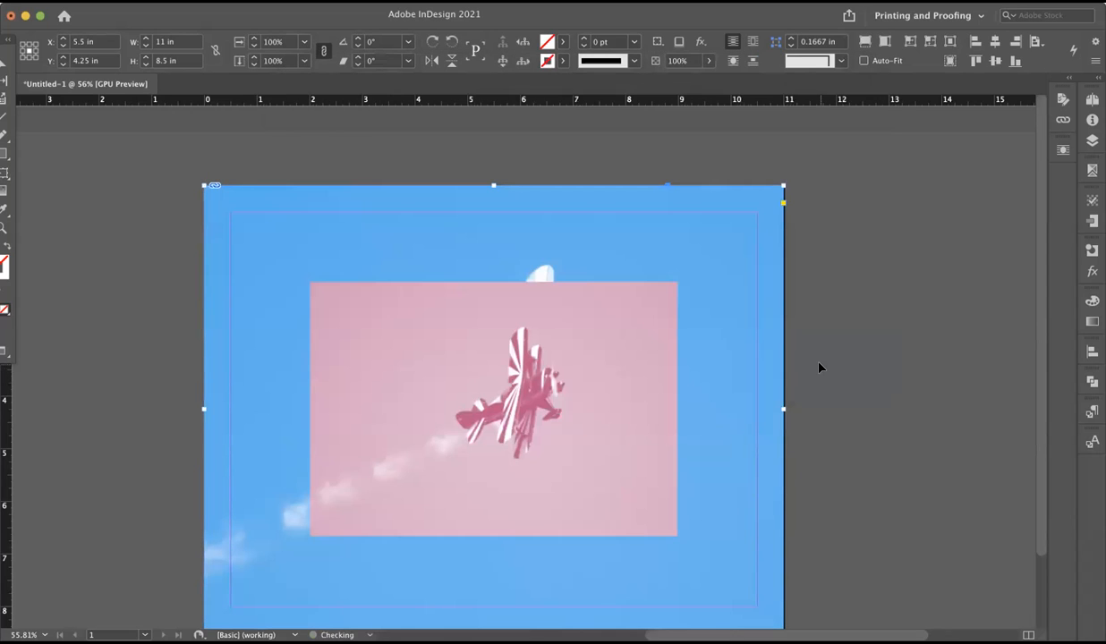
key("super+alt+shift+c")
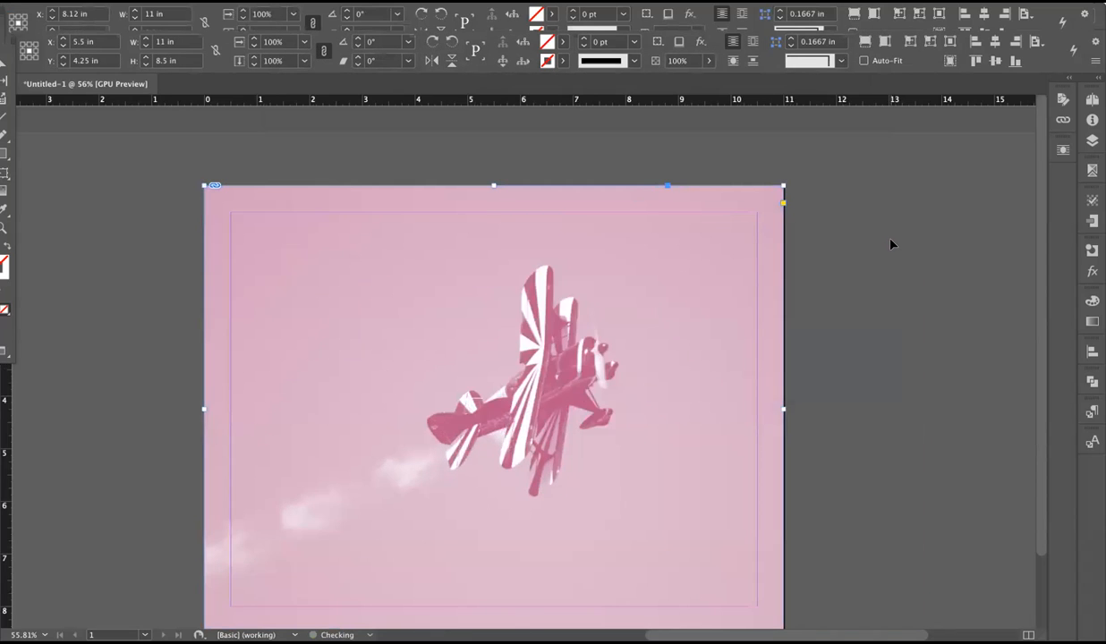
Try moving the frames stacked at the magenta image aside, undoing each move.
key("super+z")
key("super+shift+z")
left_click(947, 259)
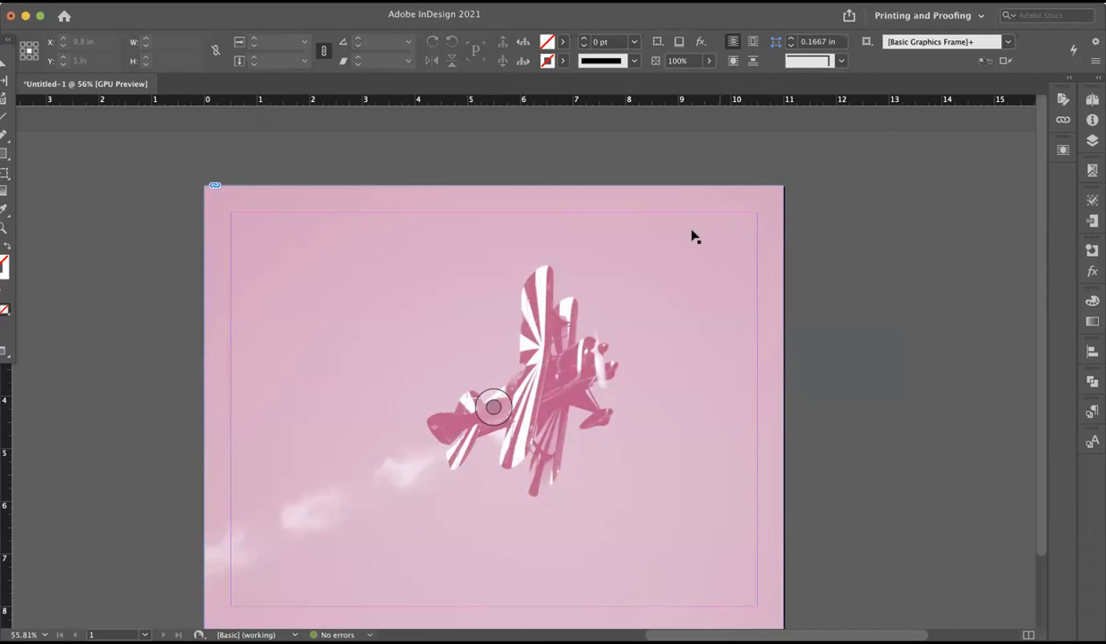
left_click_drag(691, 232, 893, 238)
key("super+z")
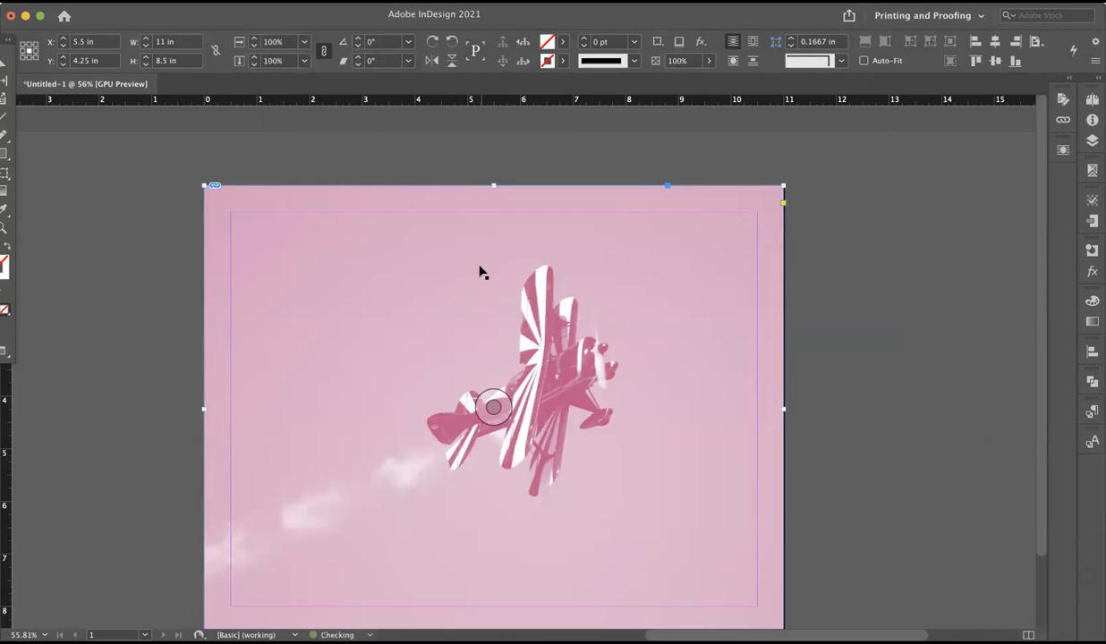
left_click_drag(616, 215, 742, 241)
key("super+z")
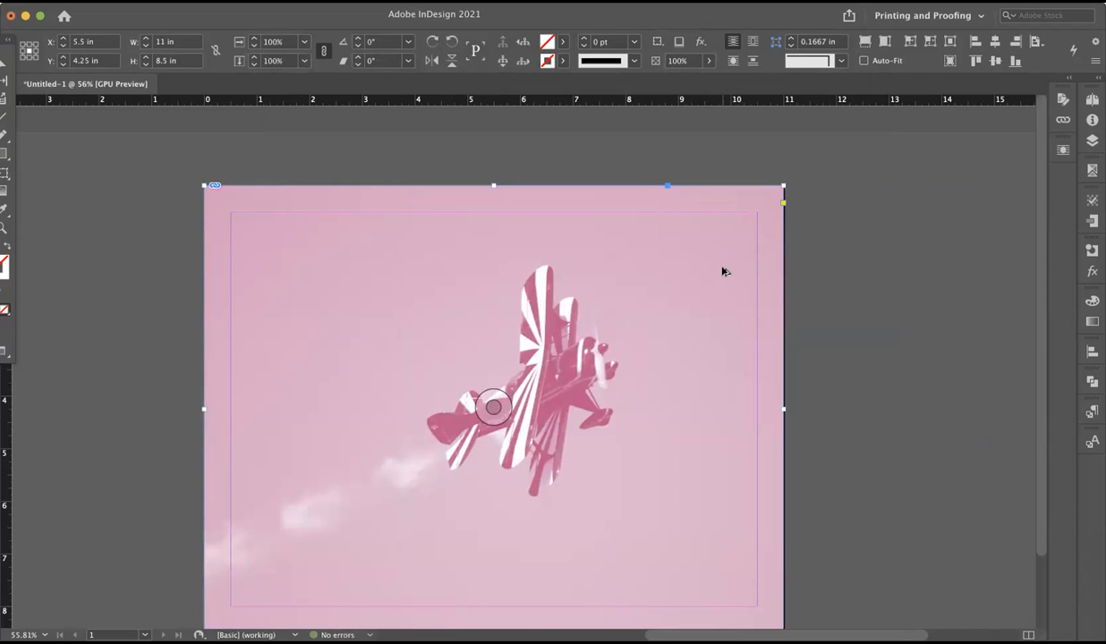
left_click_drag(663, 251, 784, 279)
key("super+z")
Place Pitts-YELLOW-copy.psd into the page-size frame stacked over the magenta image and fill the frame proportionally.
key("super+d")
left_click(452, 205)
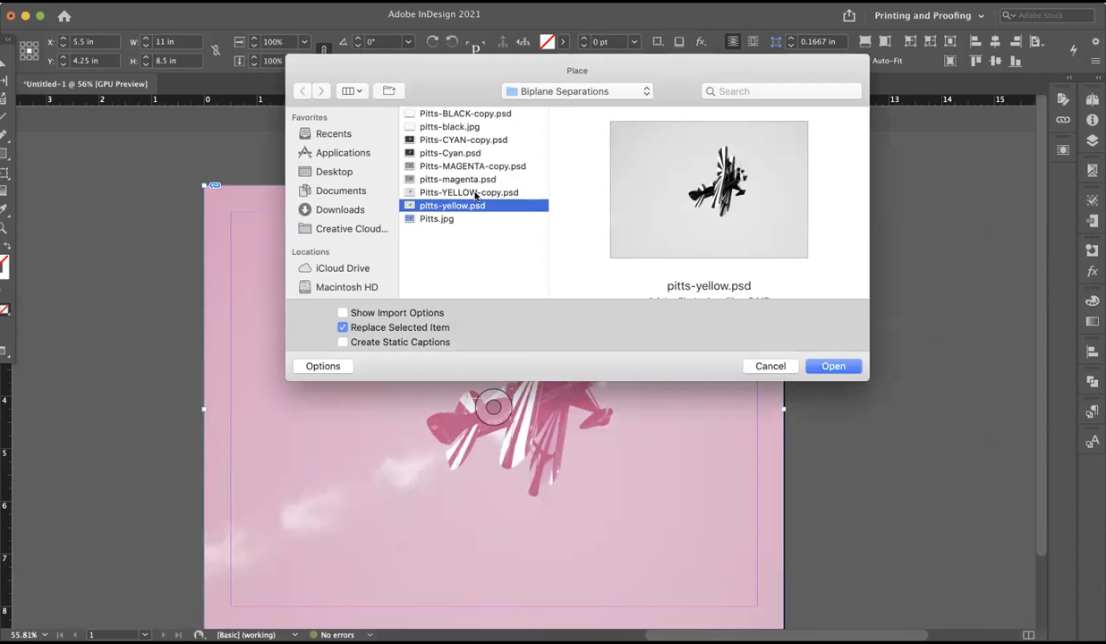
left_click(475, 194)
left_click(816, 360)
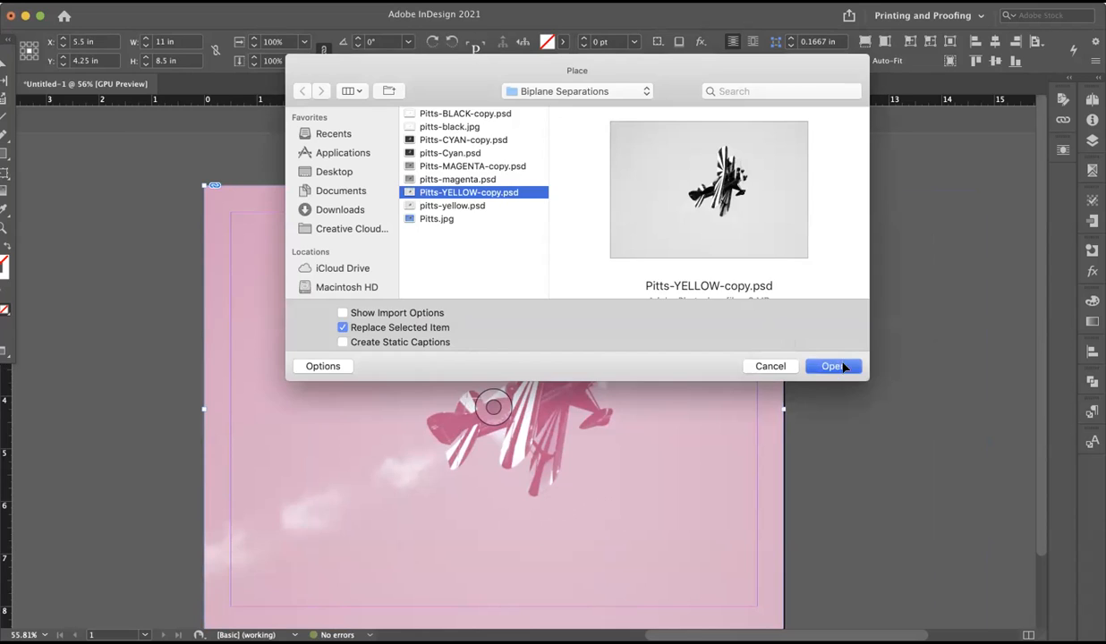
left_click(926, 325)
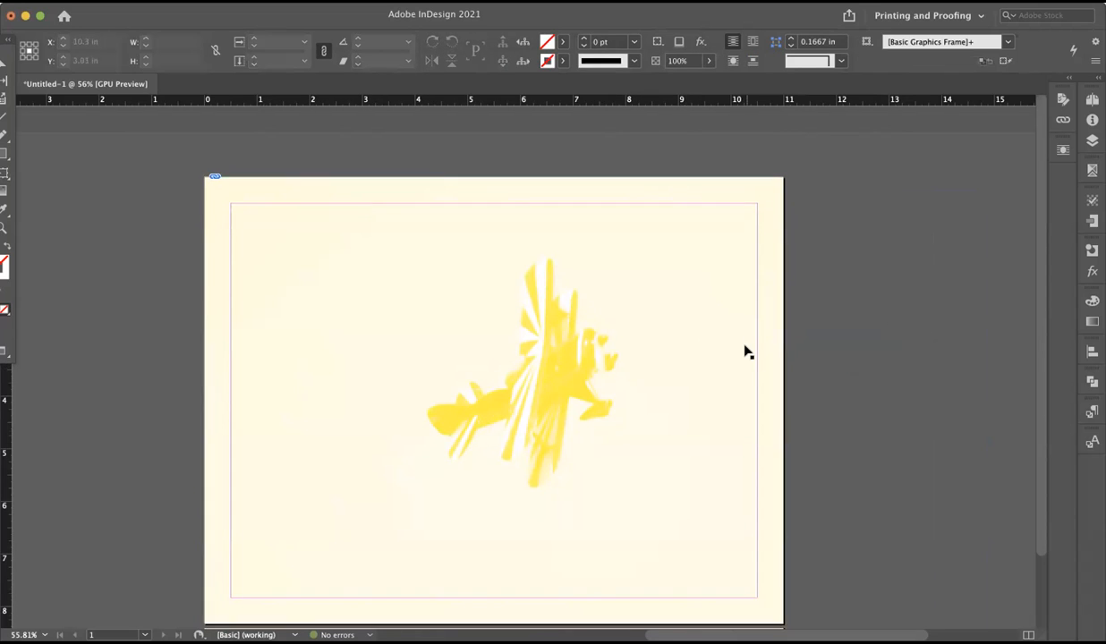
scroll(745, 351, "down", 3)
scroll(801, 333, "up", 3)
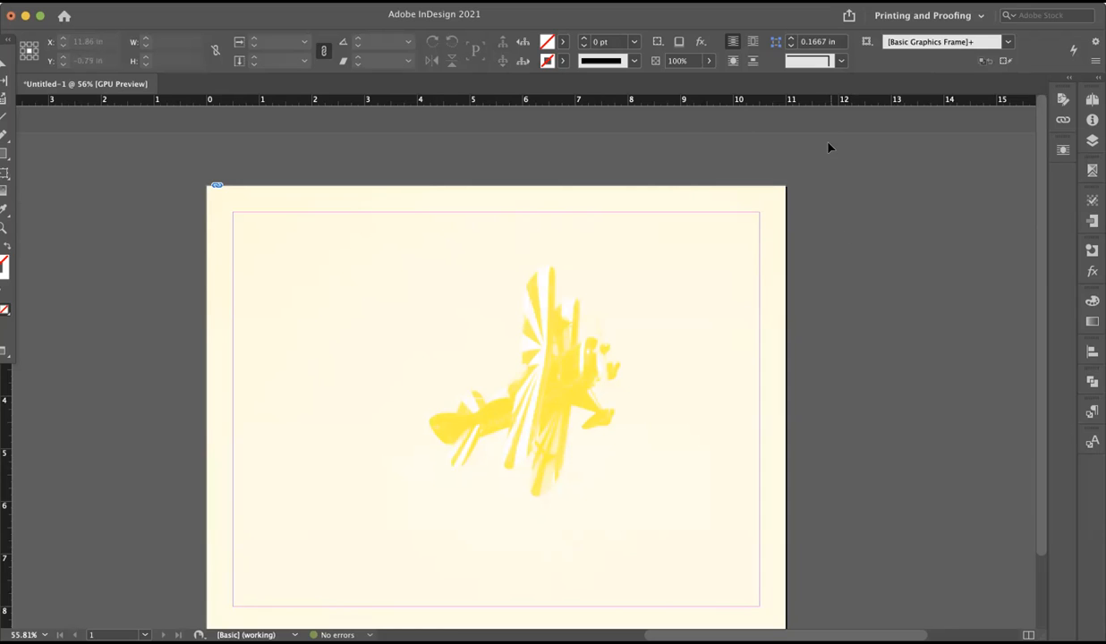
Select all the stacked separation frames and set their transparency blending mode to Multiply.
left_click_drag(660, 164, 862, 299)
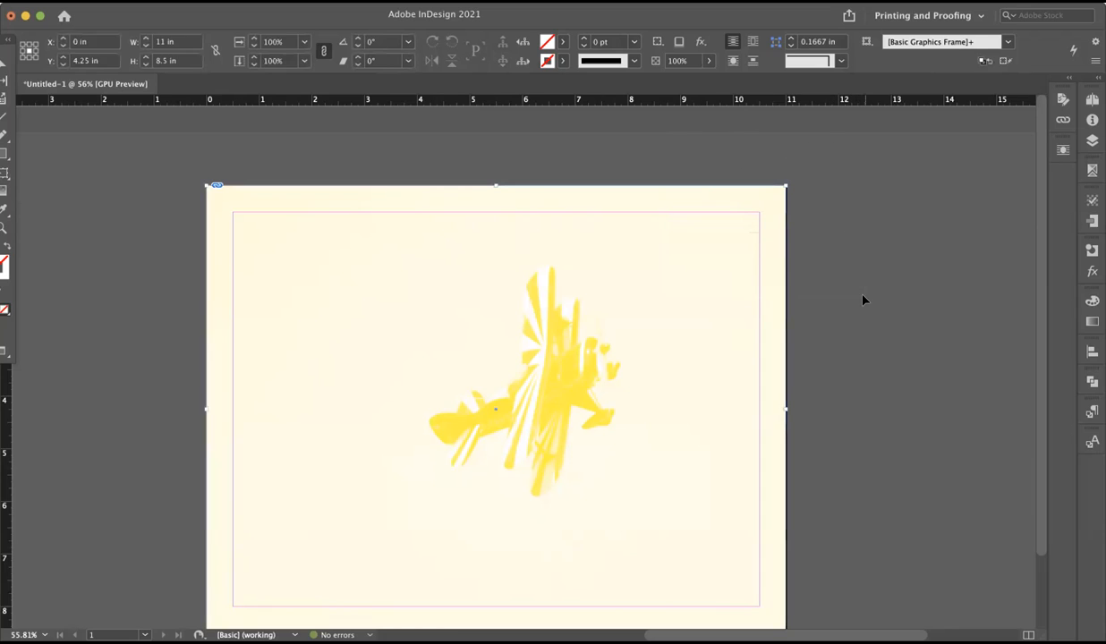
left_click(700, 41)
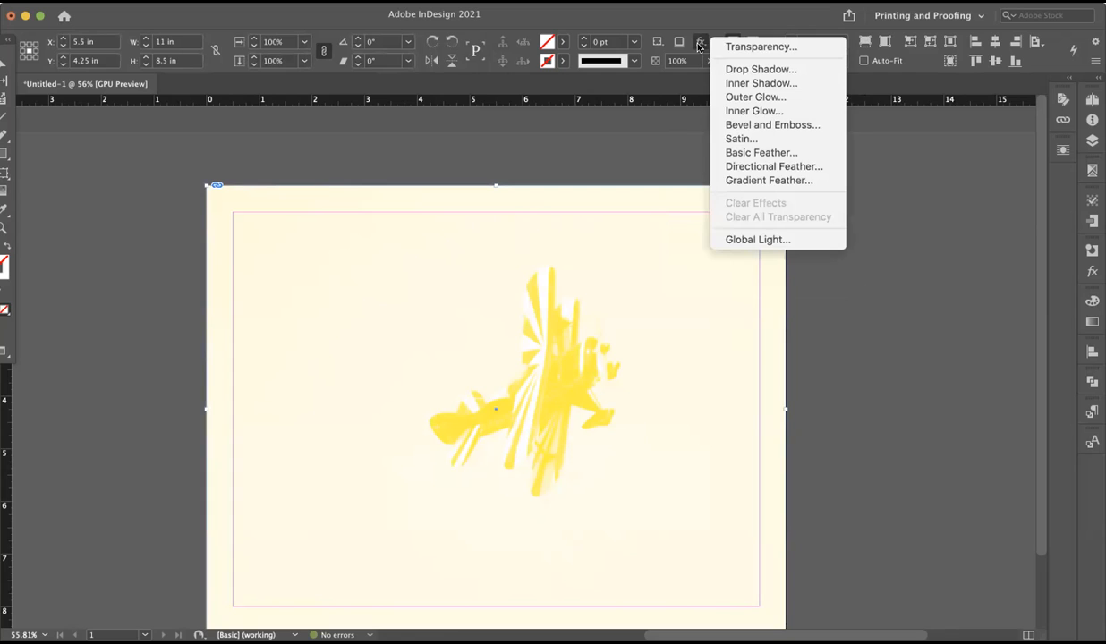
left_click(768, 47)
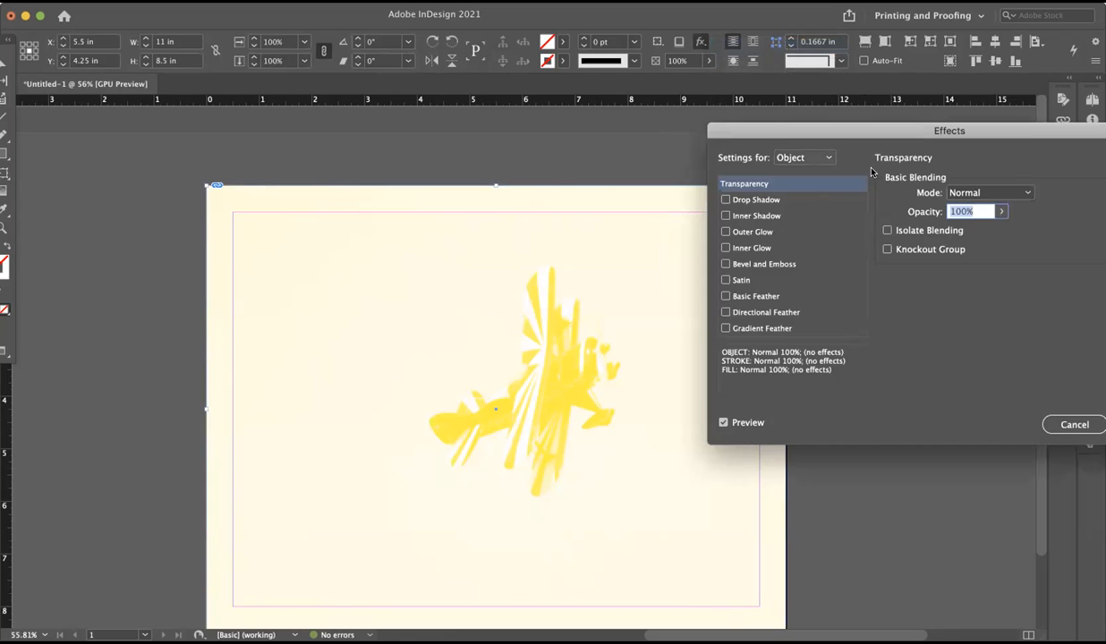
left_click(969, 192)
left_click(971, 192)
left_click(974, 192)
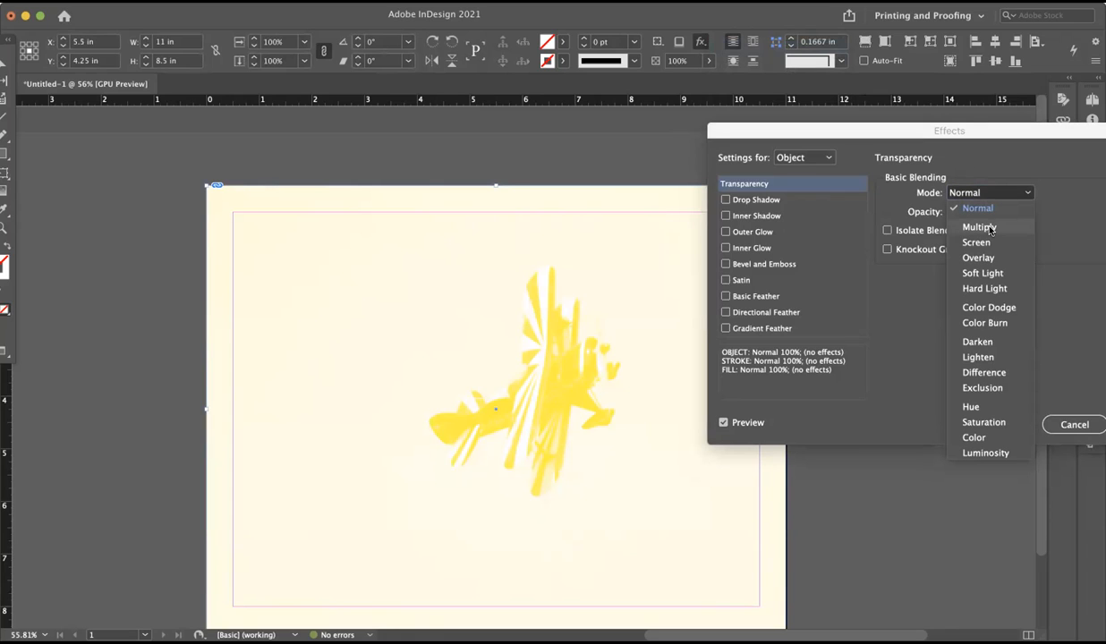
left_click(988, 229)
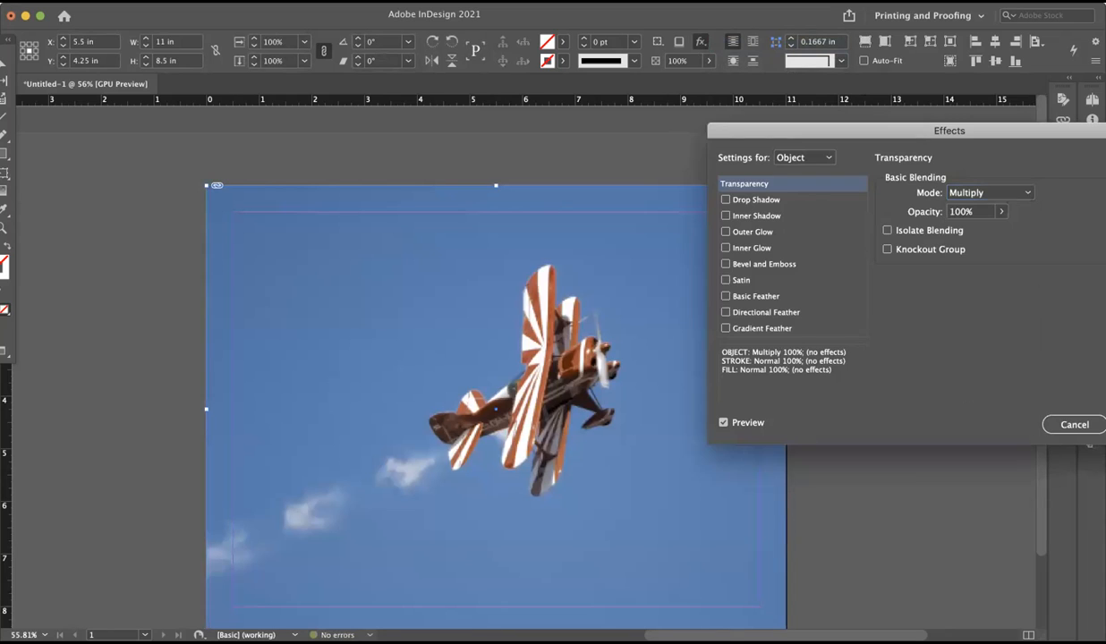
key("Return")
Try pulling the yellow, magenta and cyan frames apart to compare the overlapping separations, and undo the moves.
scroll(786, 328, "down", 1)
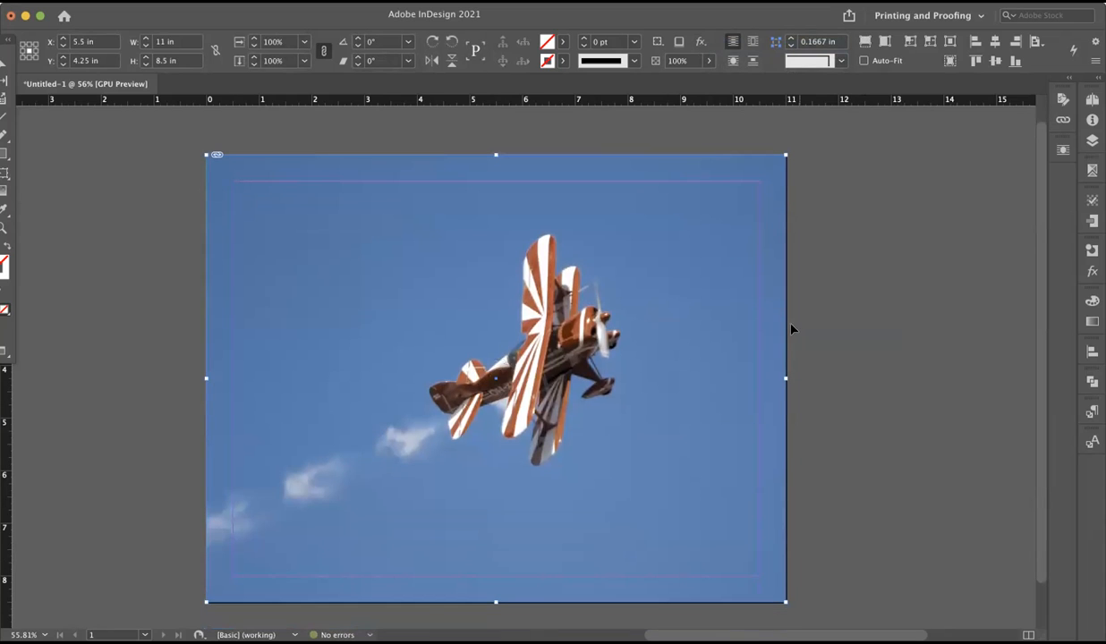
left_click_drag(716, 249, 881, 282)
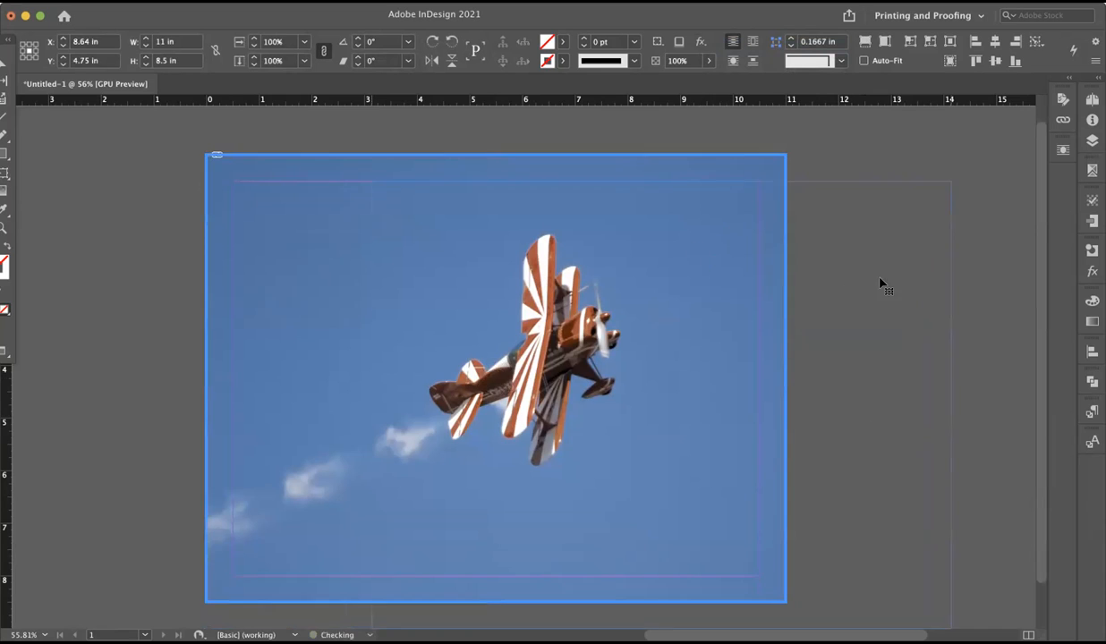
key("cmd+z")
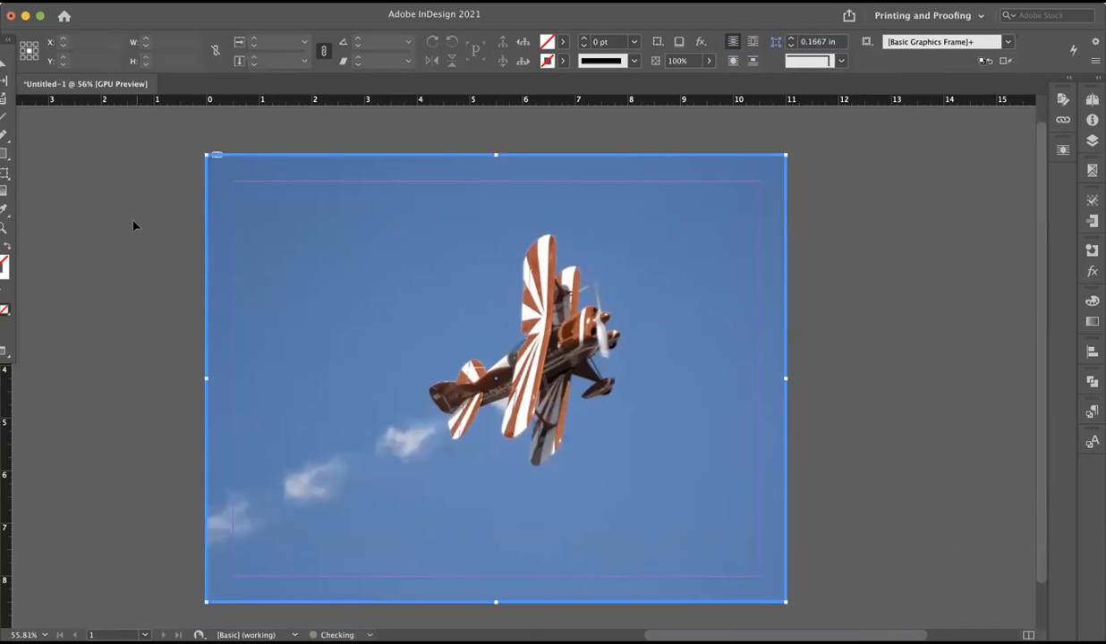
left_click_drag(309, 207, 505, 255)
left_click_drag(323, 262, 192, 242)
key("cmd+z")
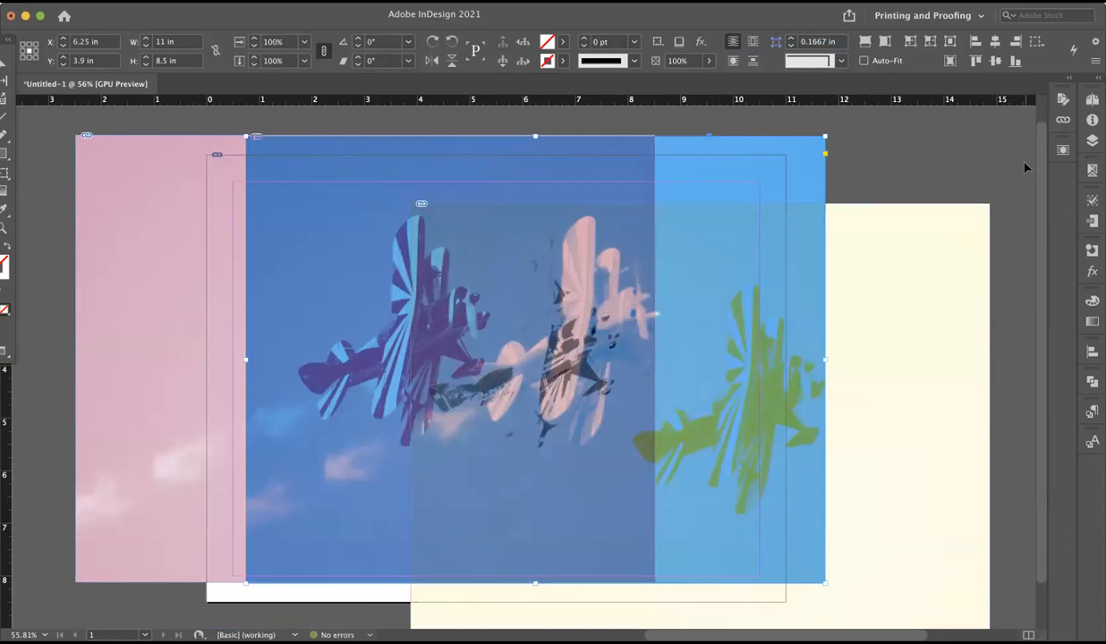
key("super+z")
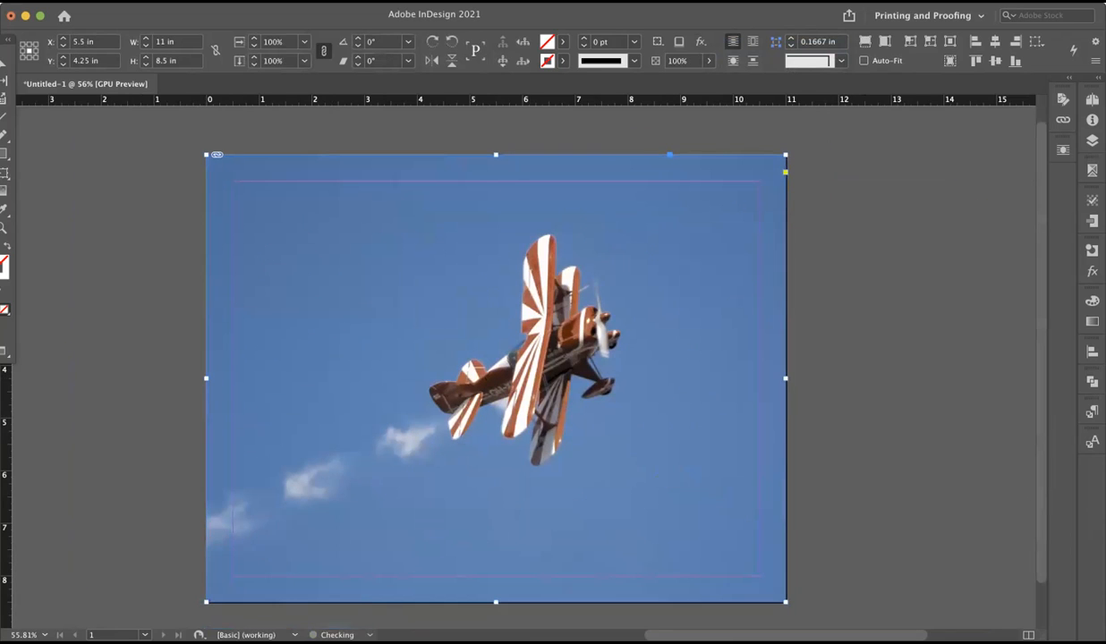
Move the yellow frame to about X 10.94 in, Y 4.66 in and the magenta frame to about X 2.58 in, Y 3.84 in.
left_click(944, 267)
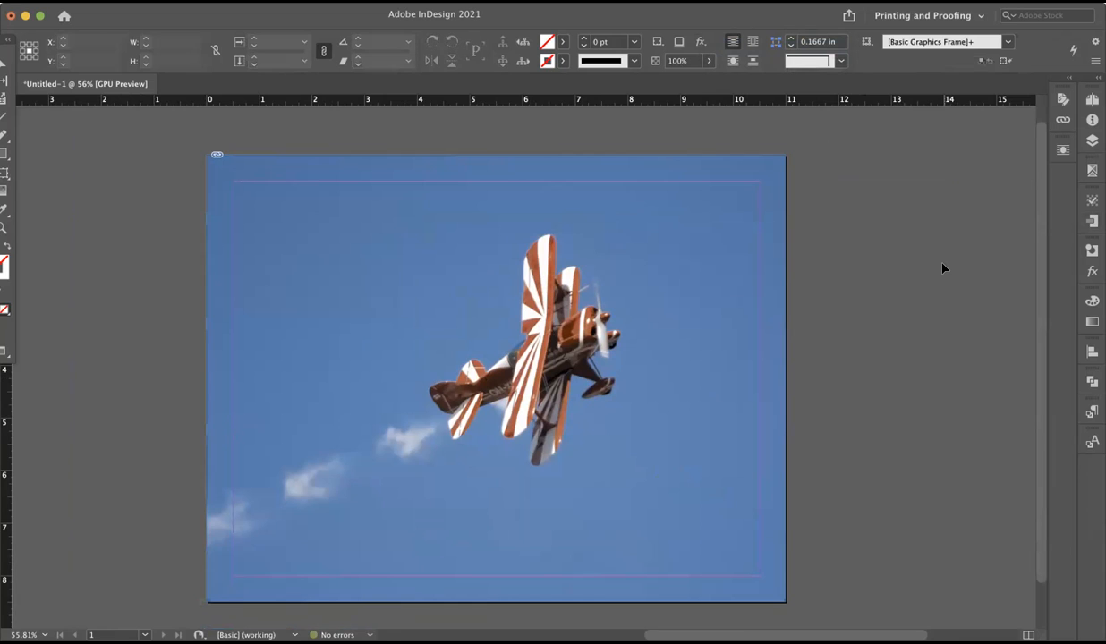
key("super+shift+z")
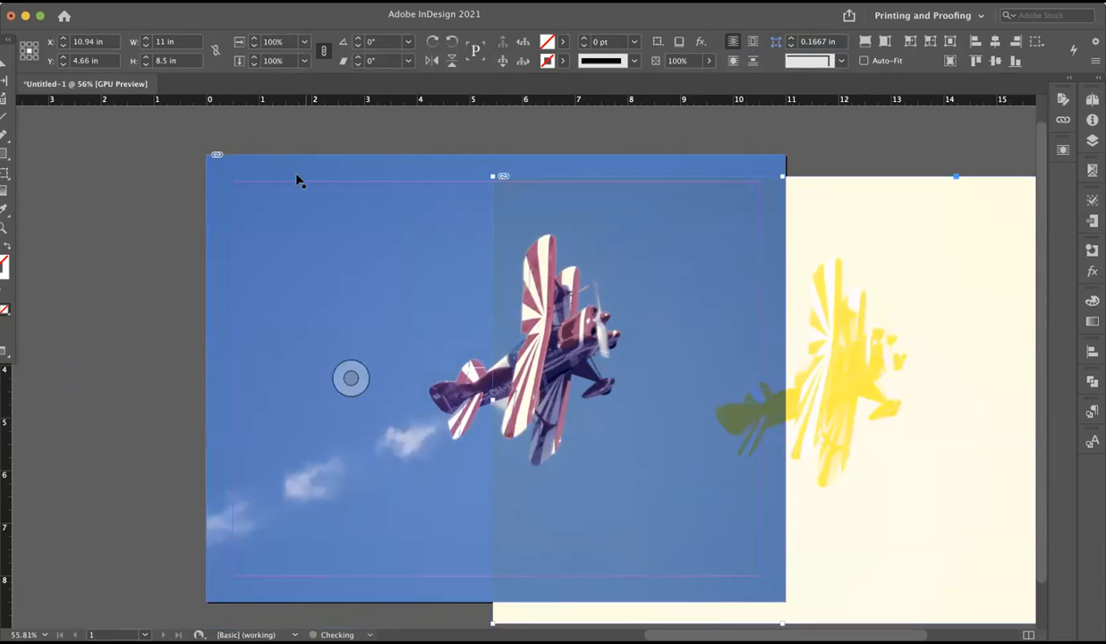
key("super+shift+z")
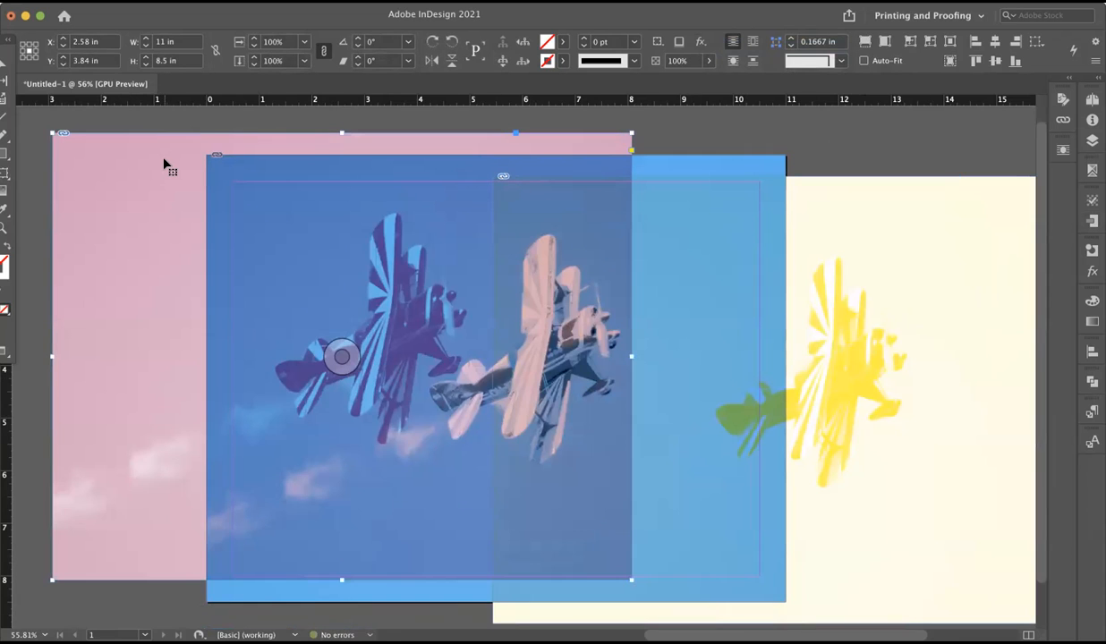